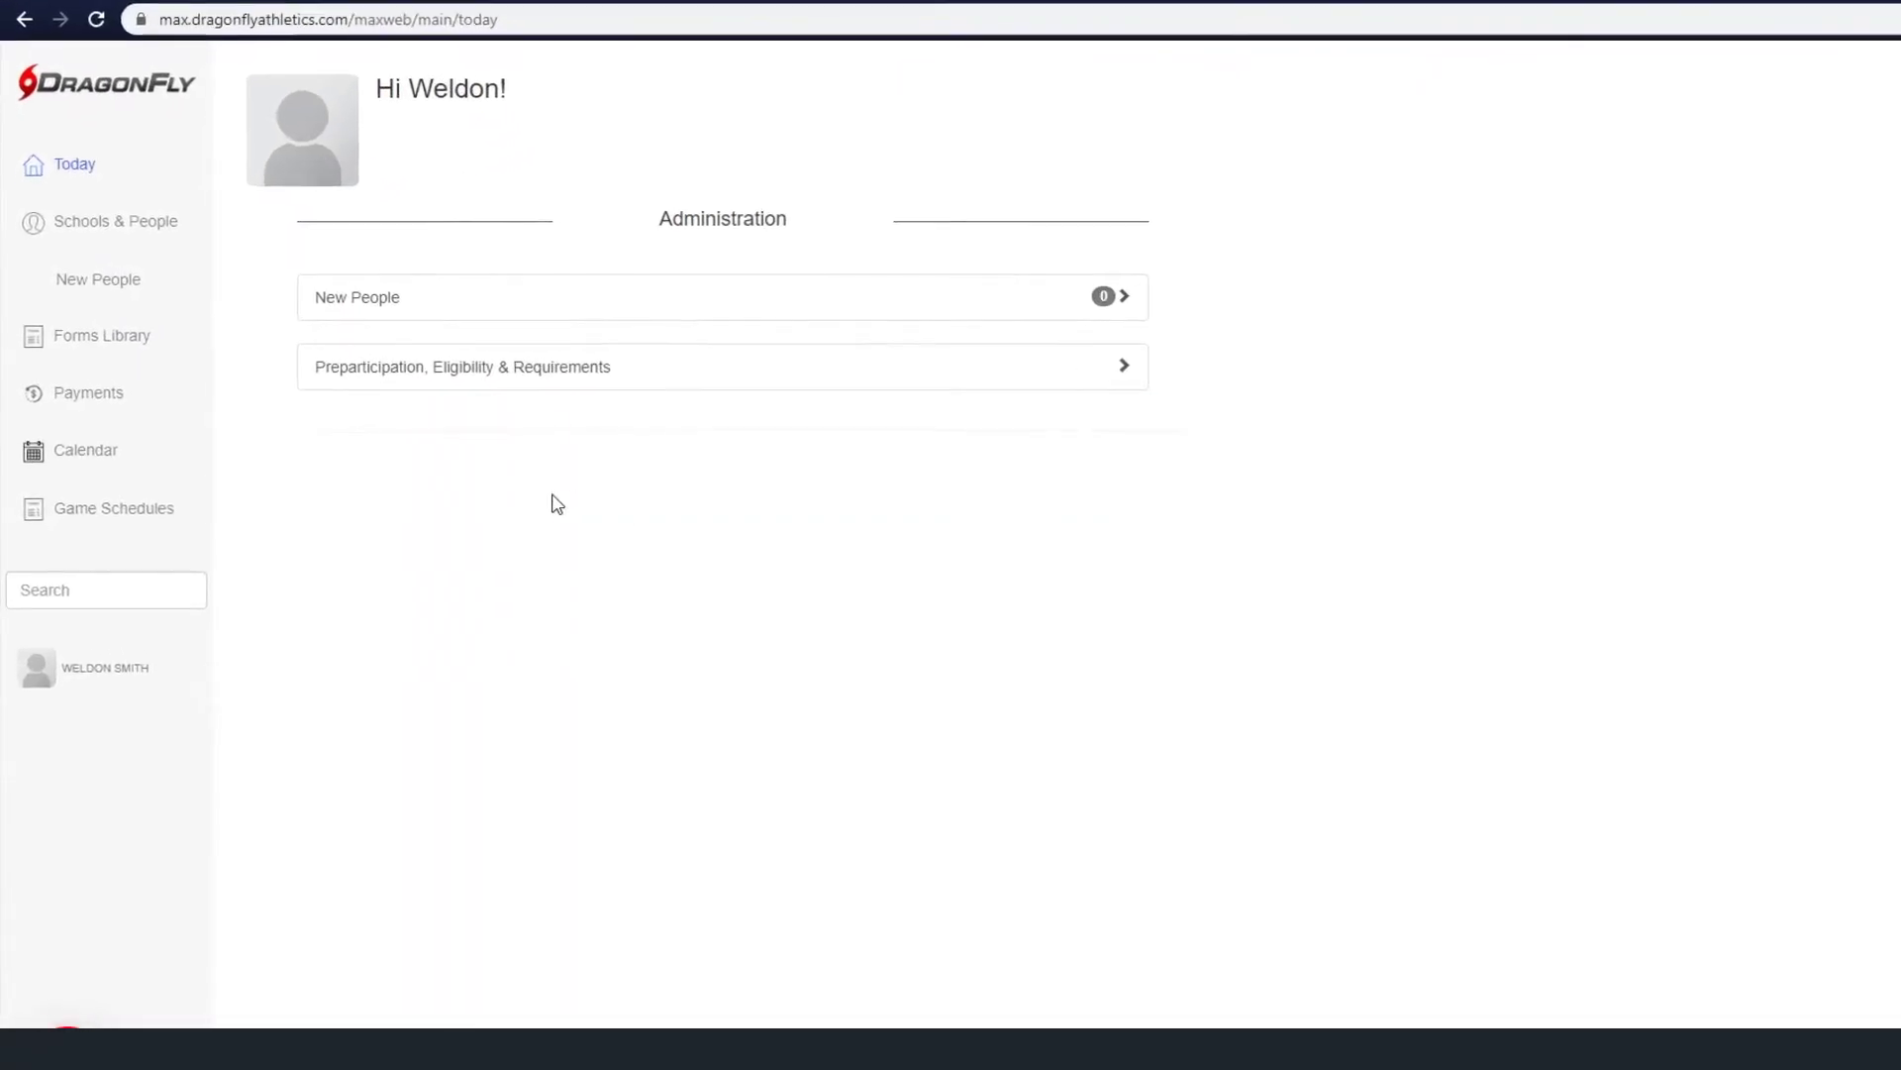
Step: Create a new blank form from the Forms Library and select its untitled title
left_click(137, 351)
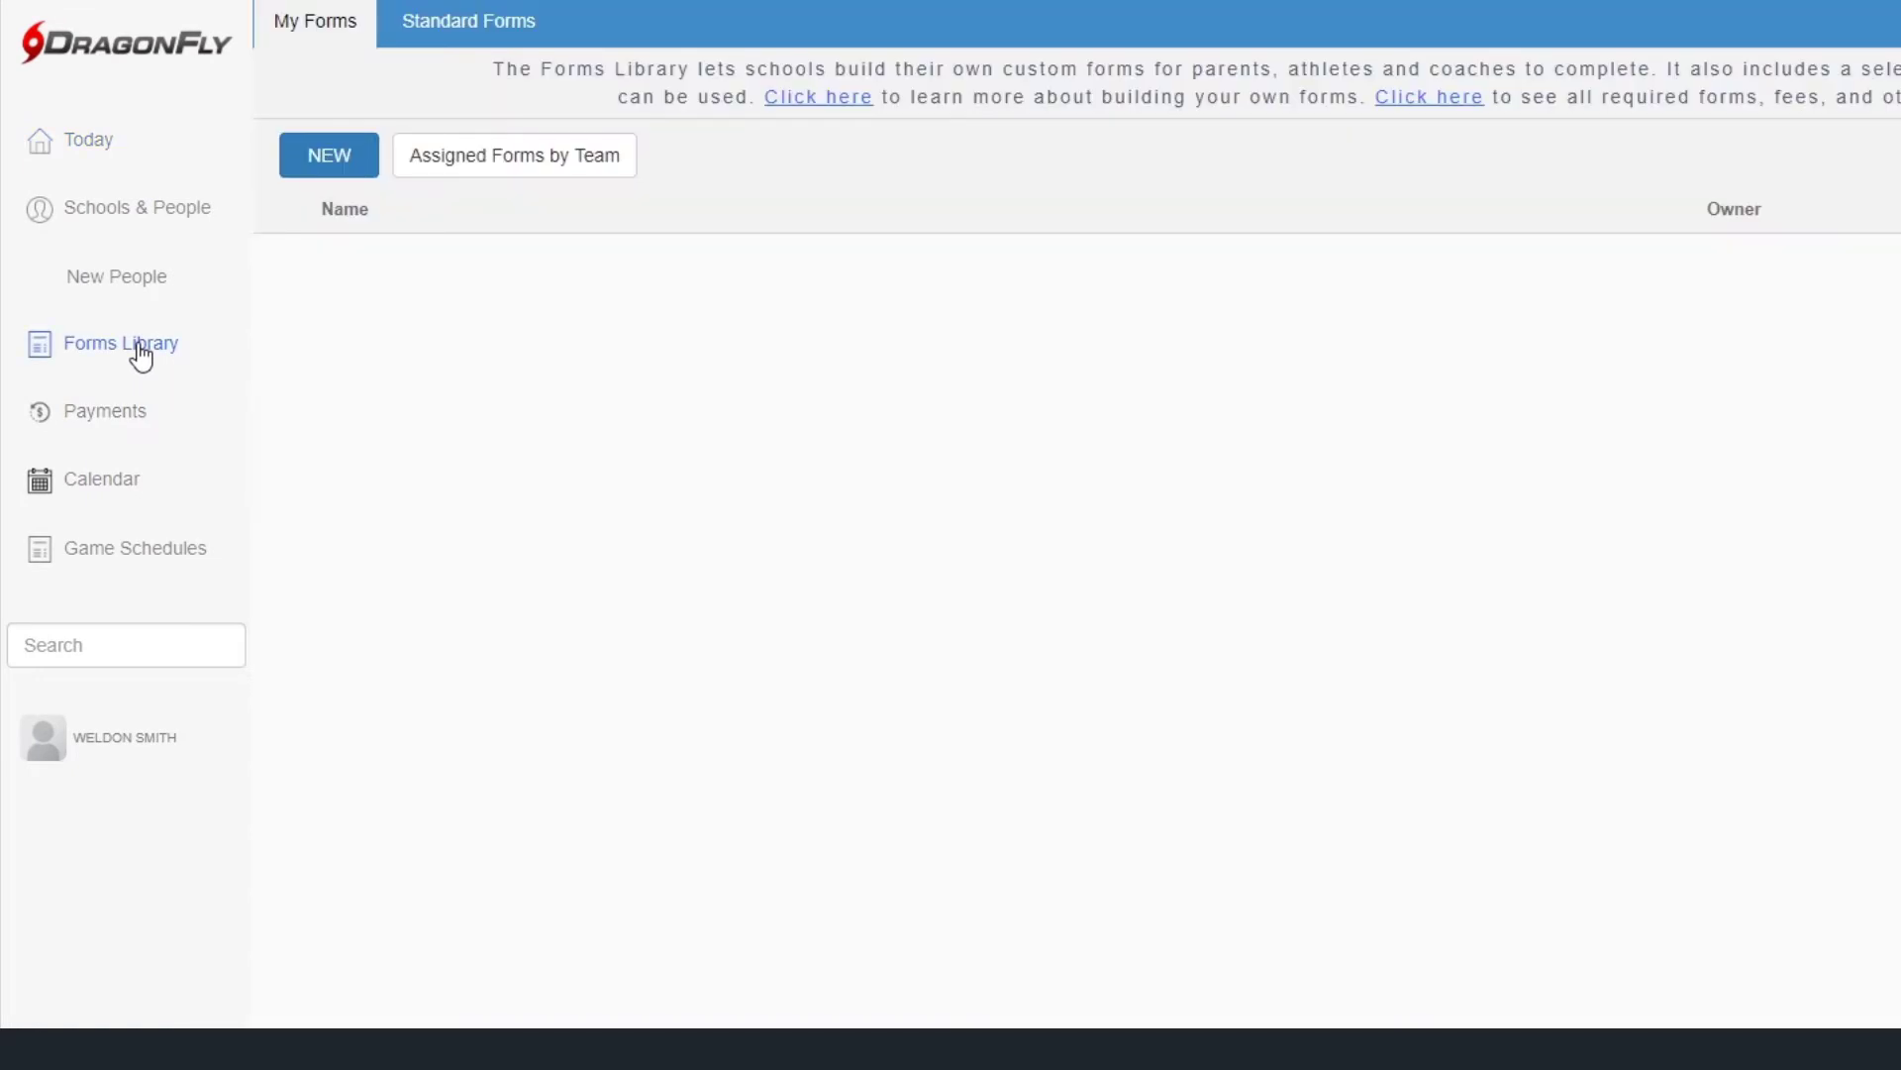
left_click(329, 158)
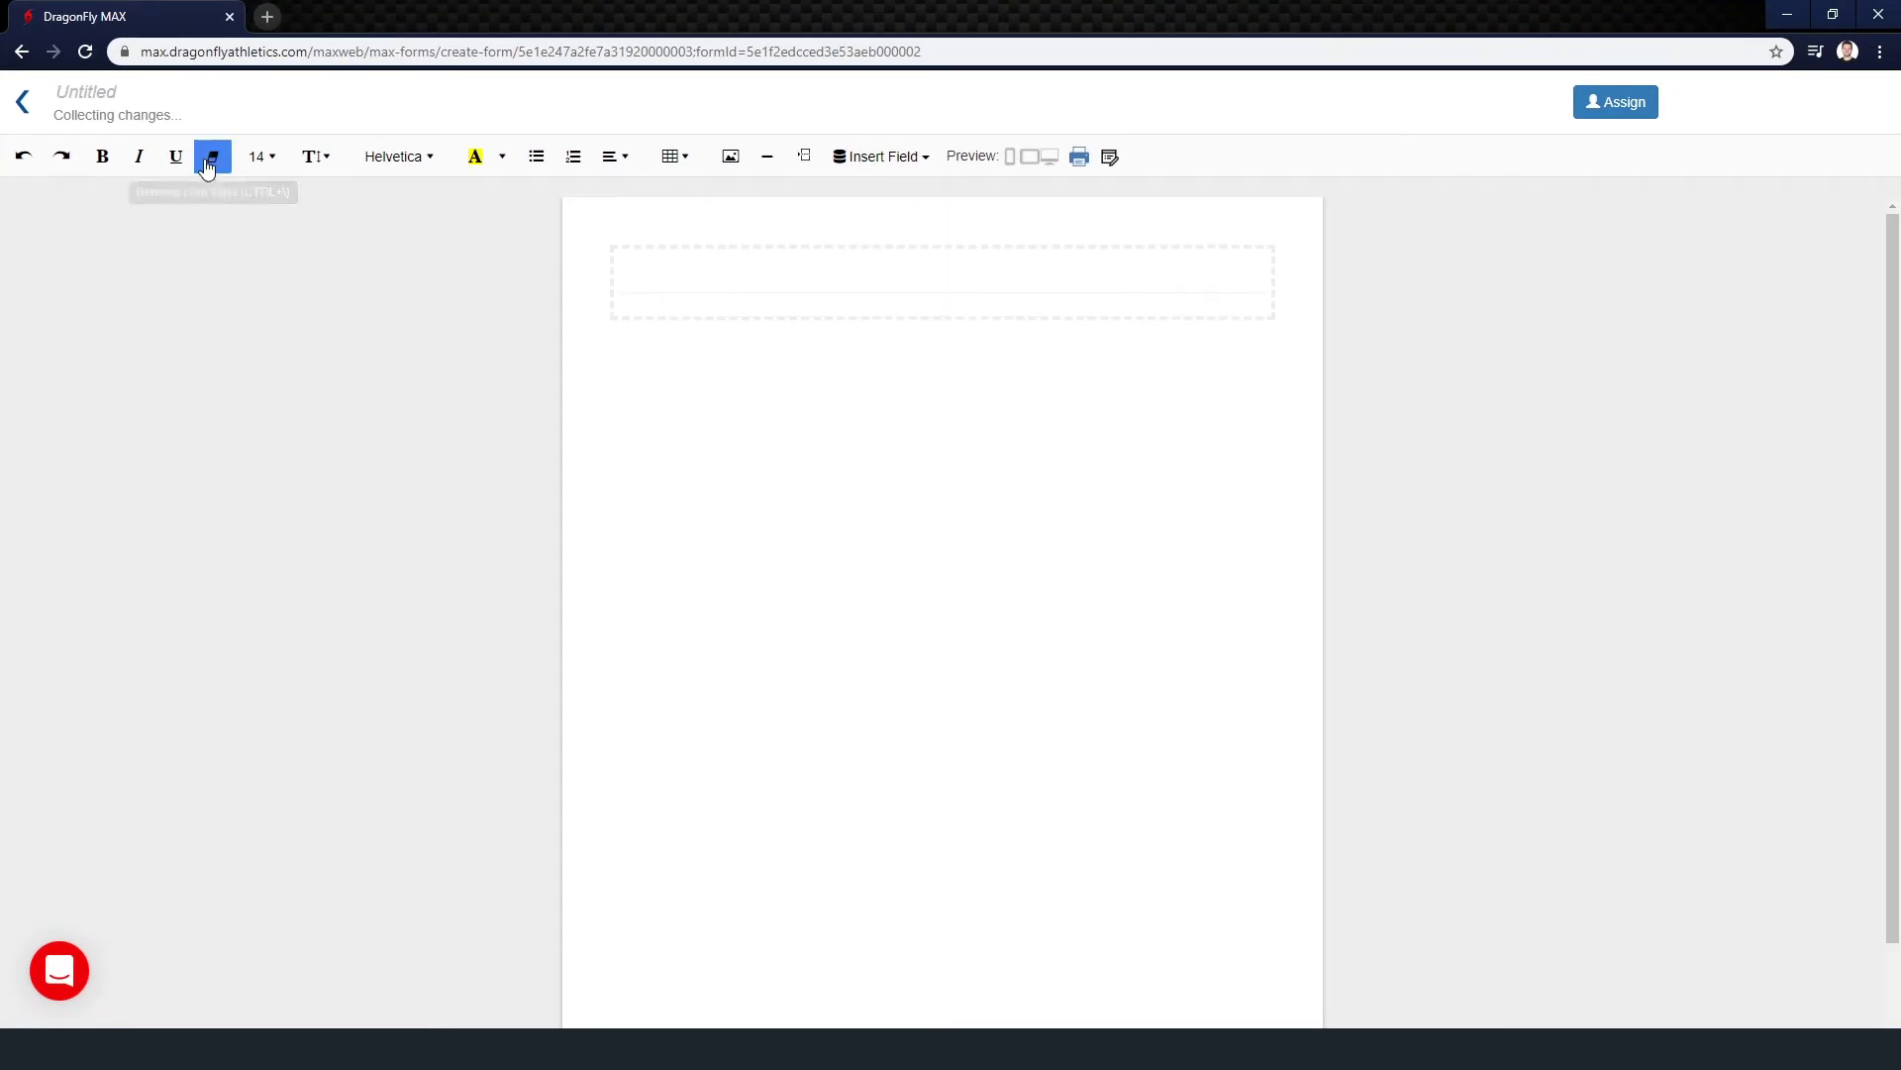
left_click(92, 95)
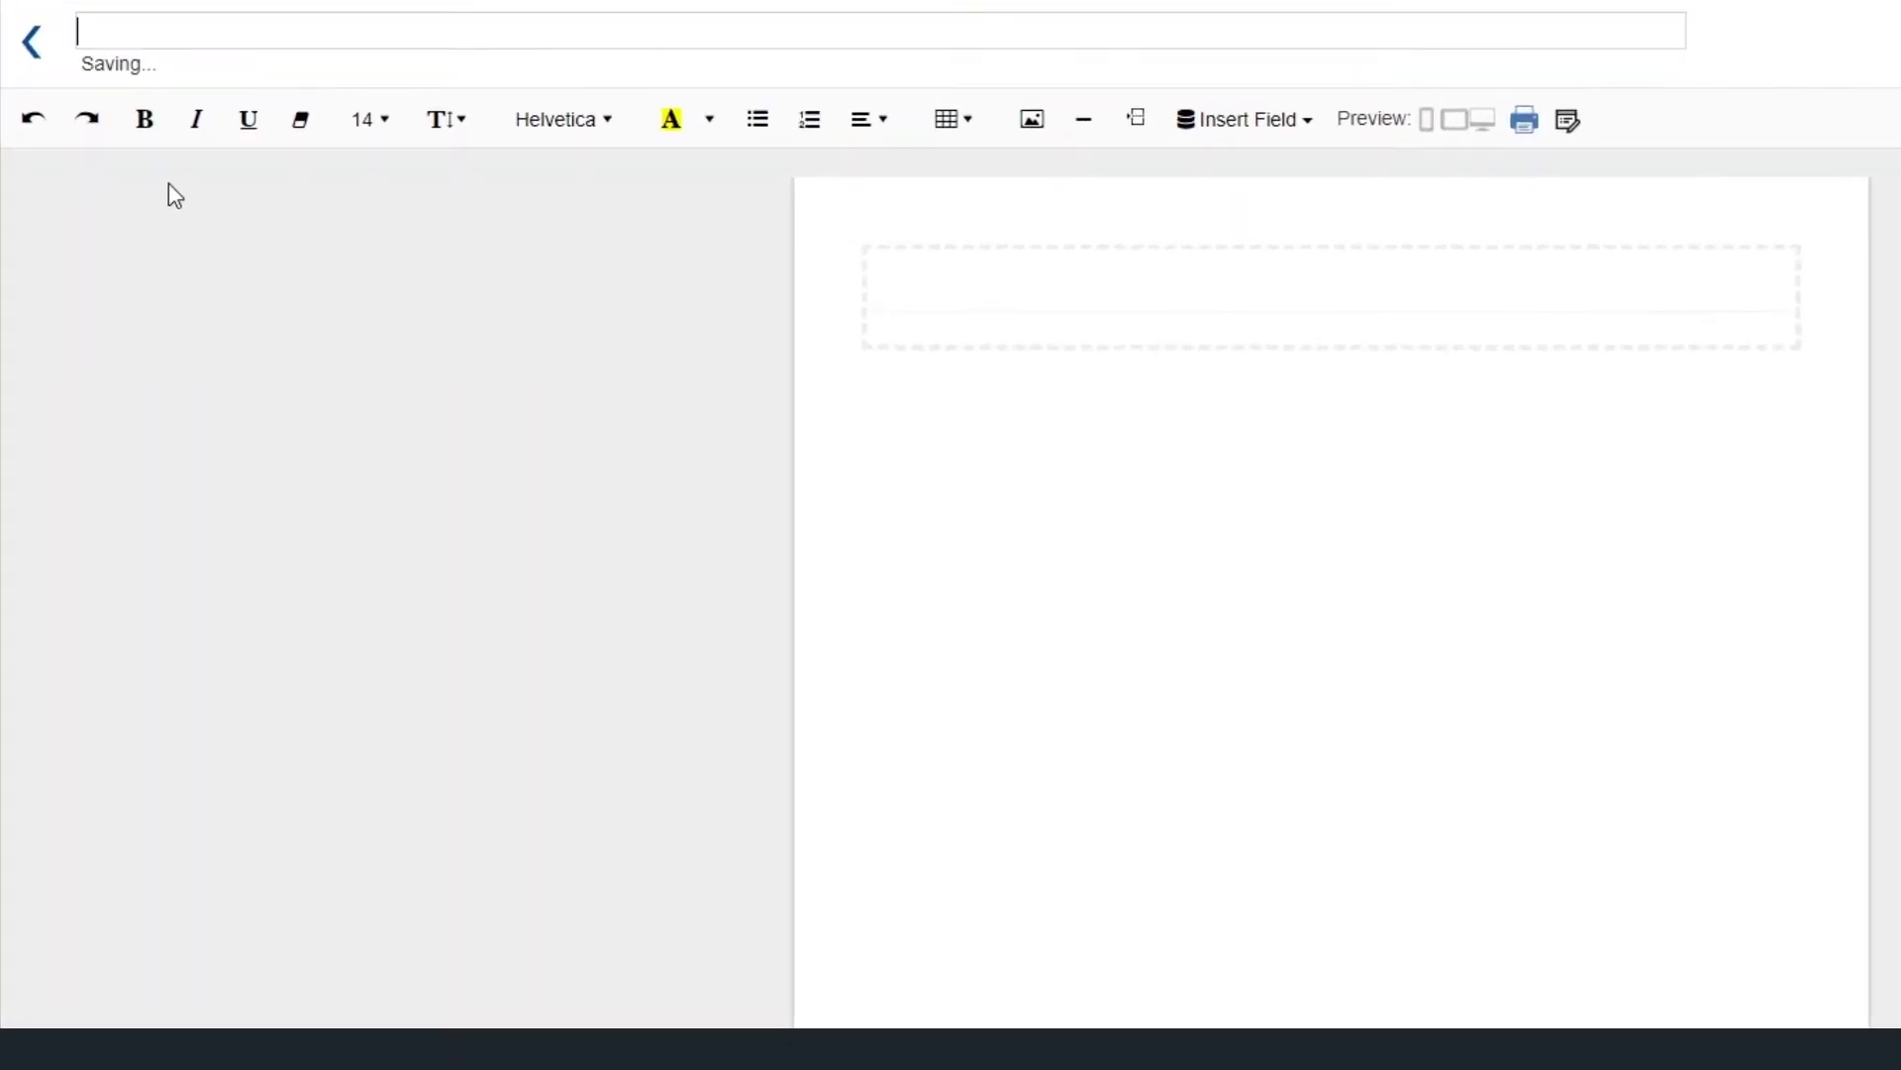
type("Test Form Title")
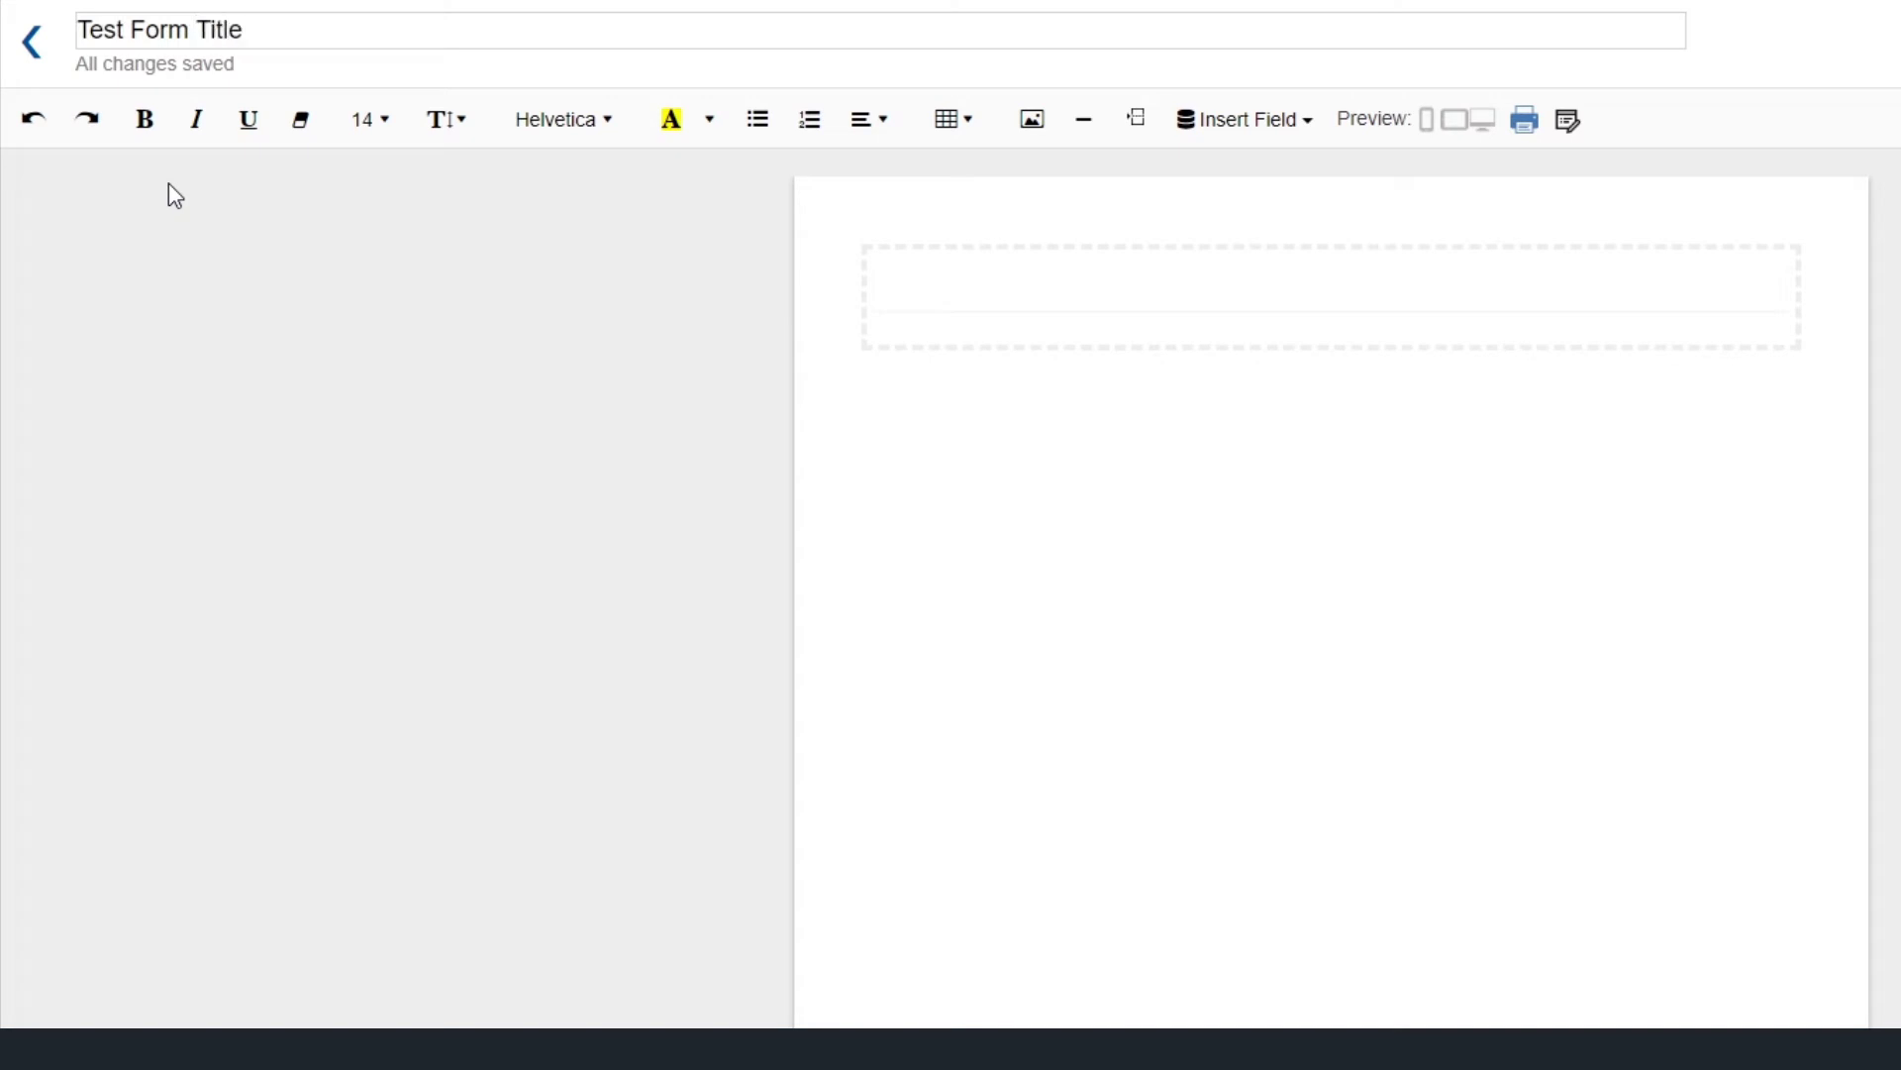
Step: Paste the transportation permission text and parent signature line into the form body
left_click(903, 296)
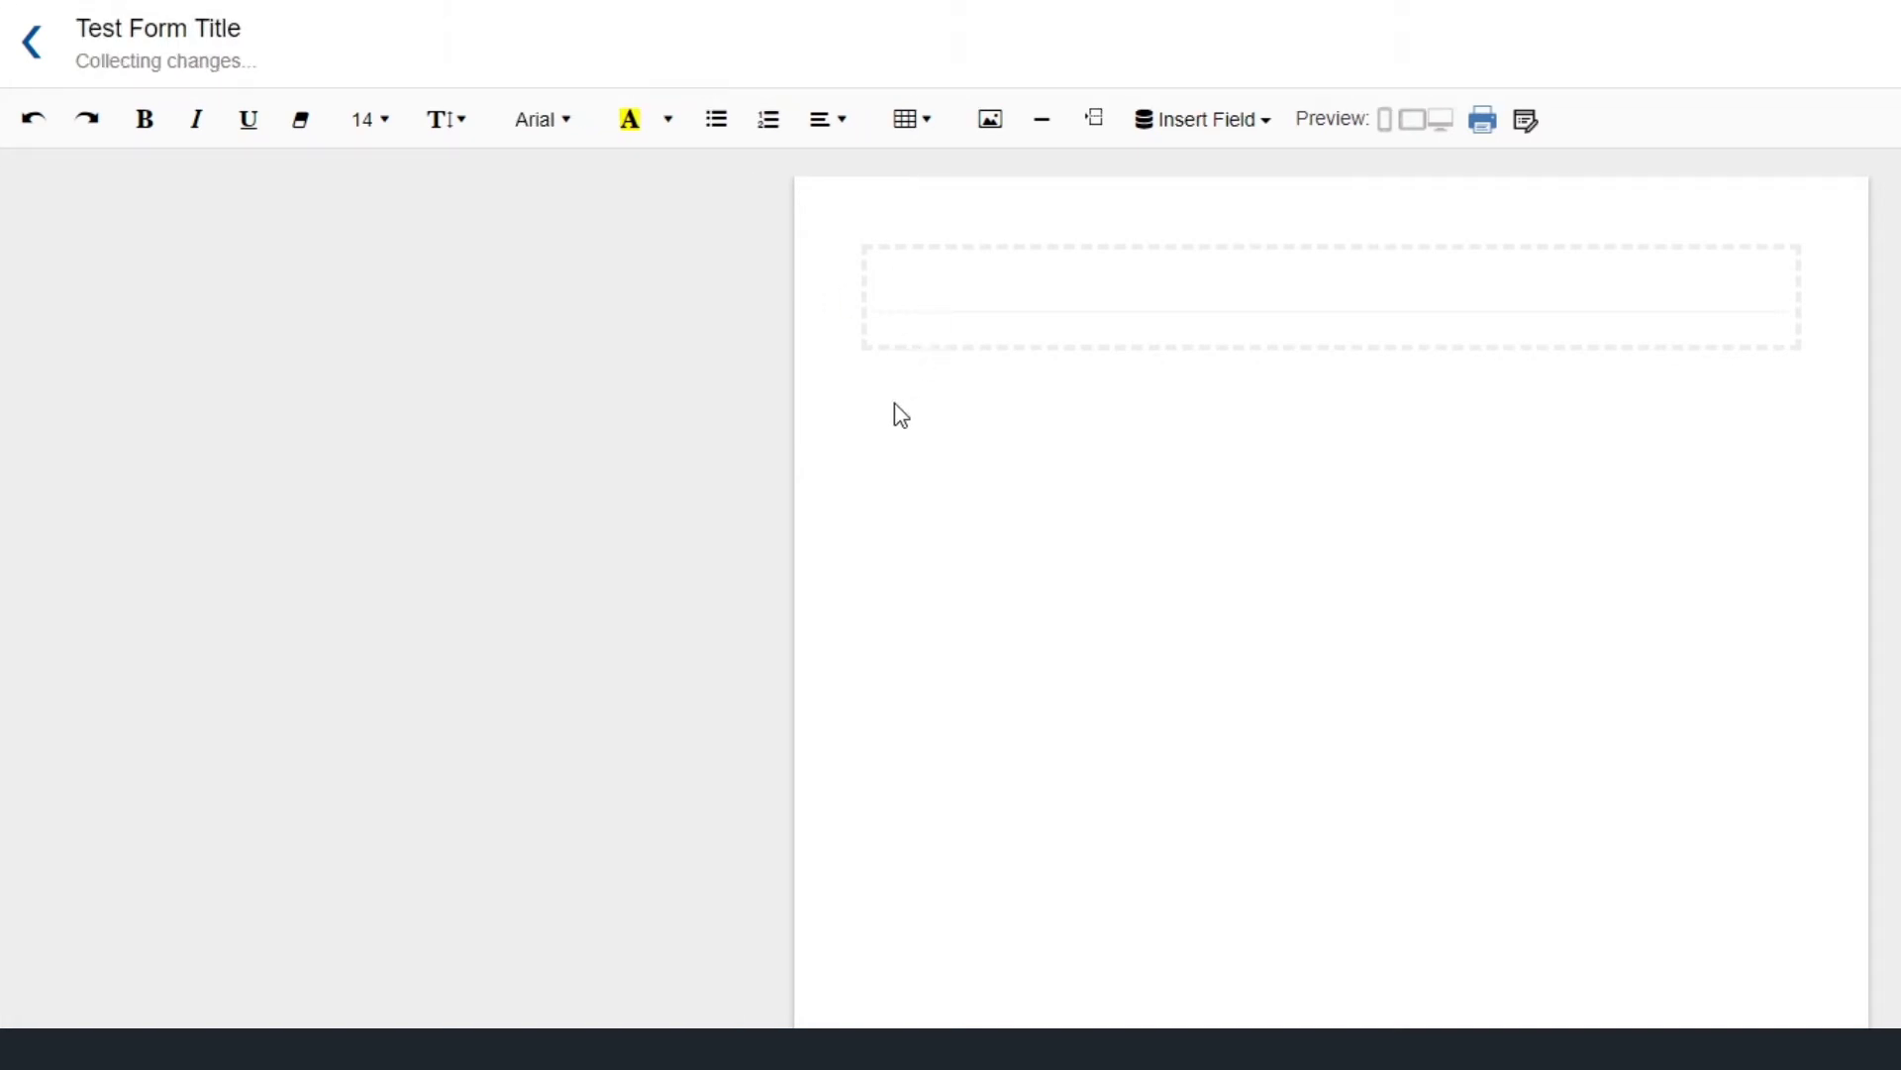
key("ctrl+v")
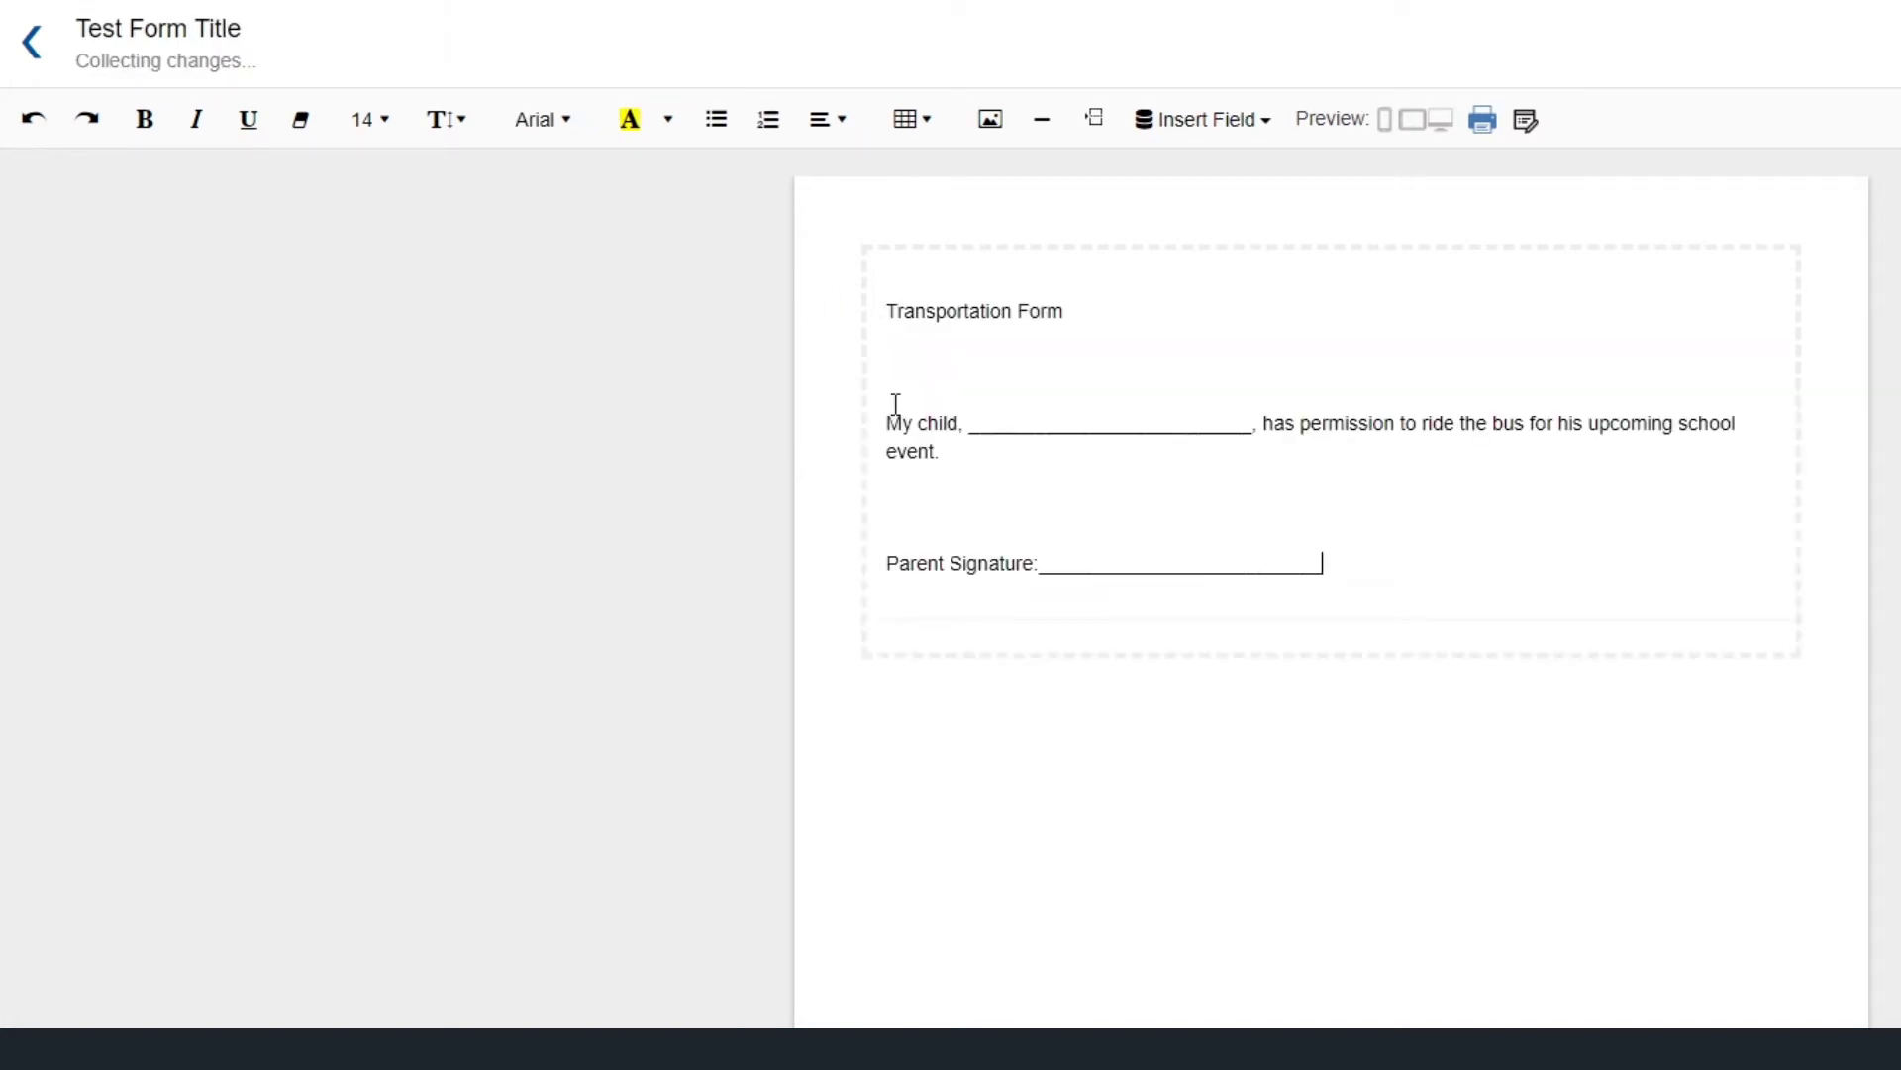
Step: Make the 'Transportation Form' heading bold, underlined and size 24
left_click_drag(1068, 312, 883, 301)
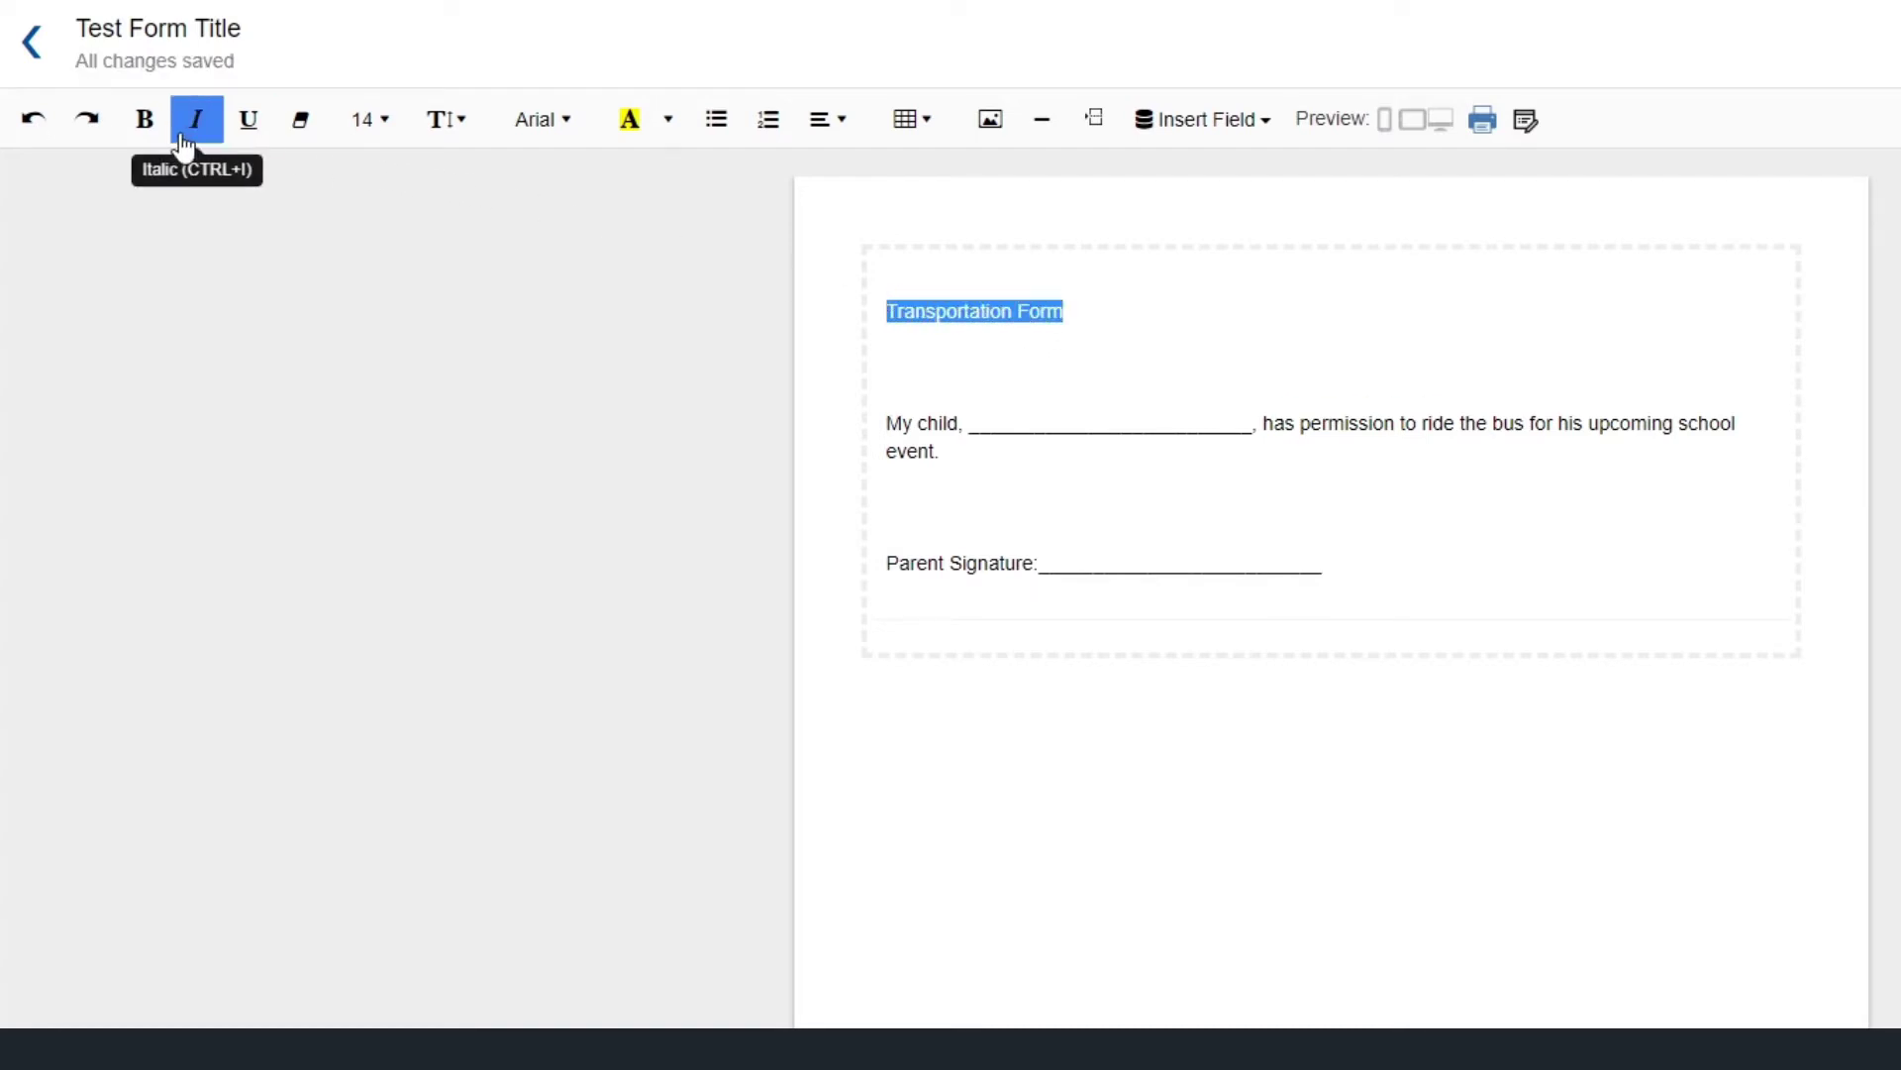
left_click(146, 132)
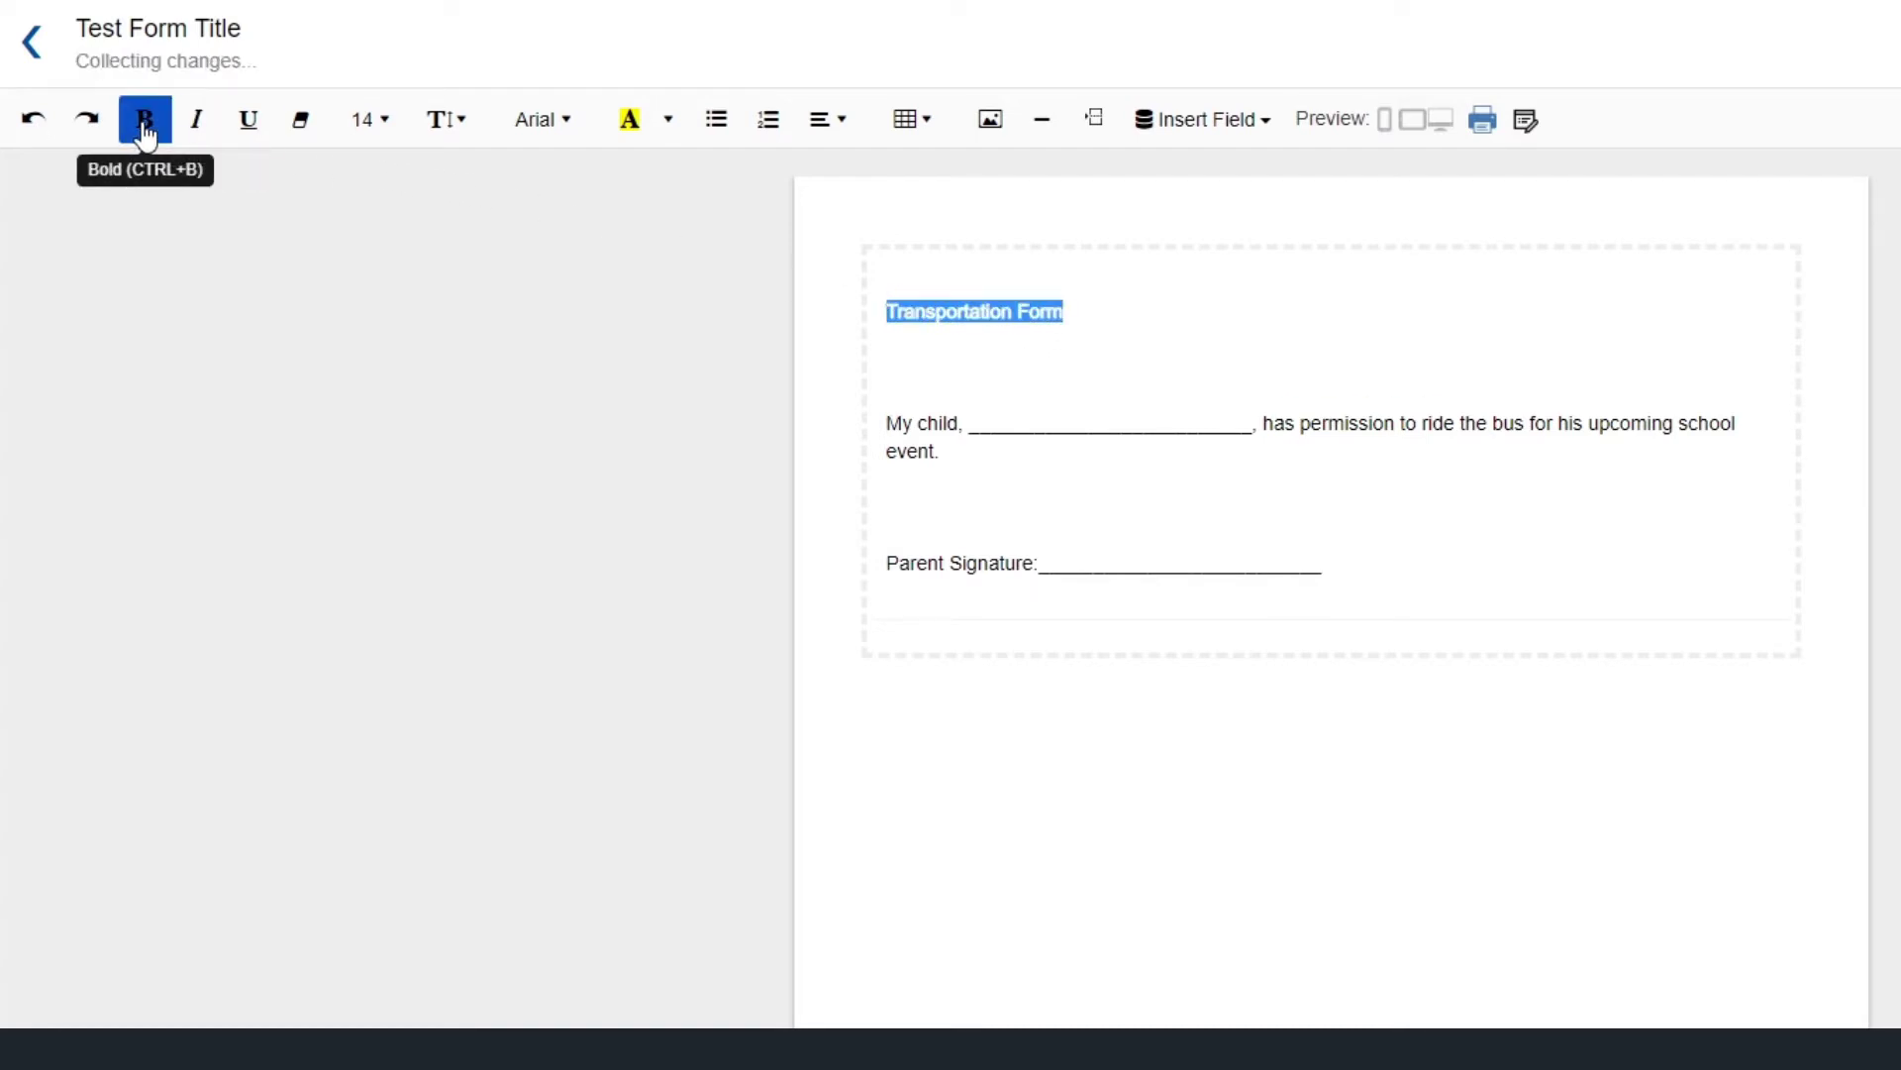
left_click(247, 127)
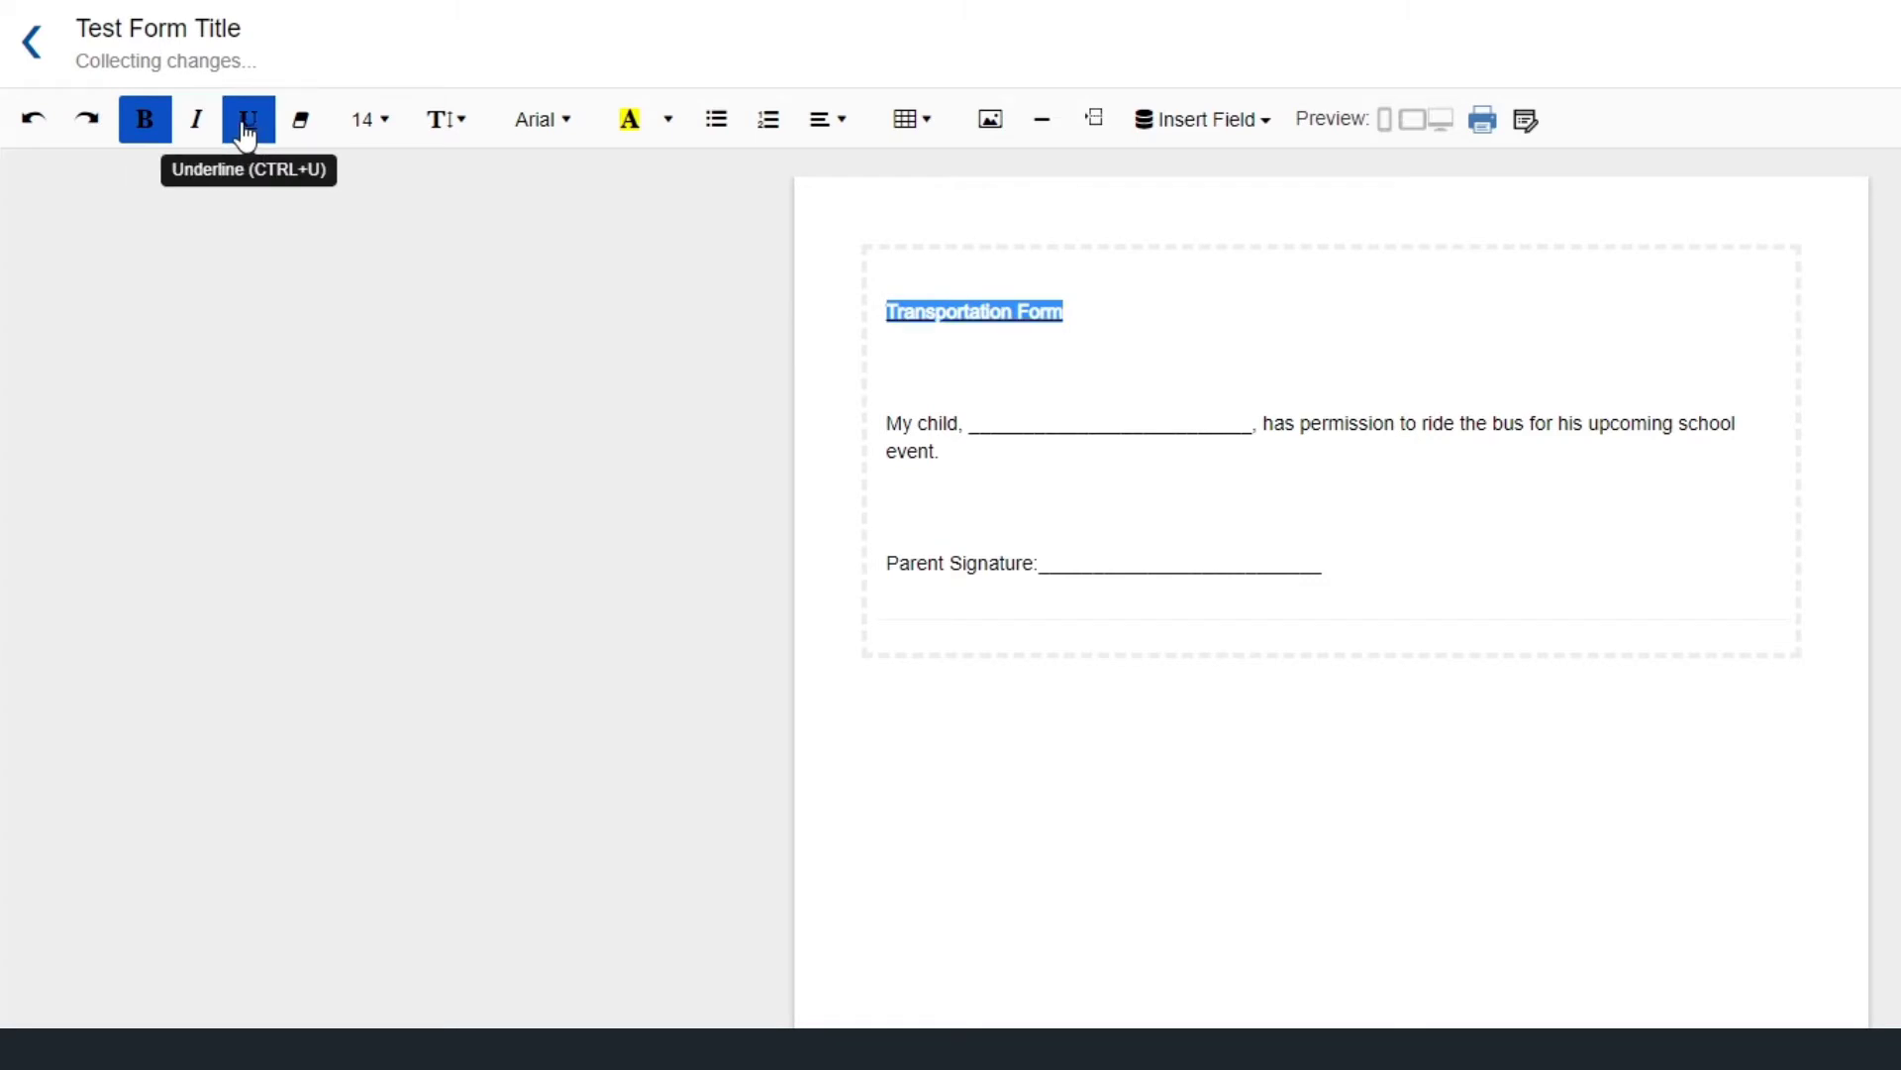
left_click(371, 125)
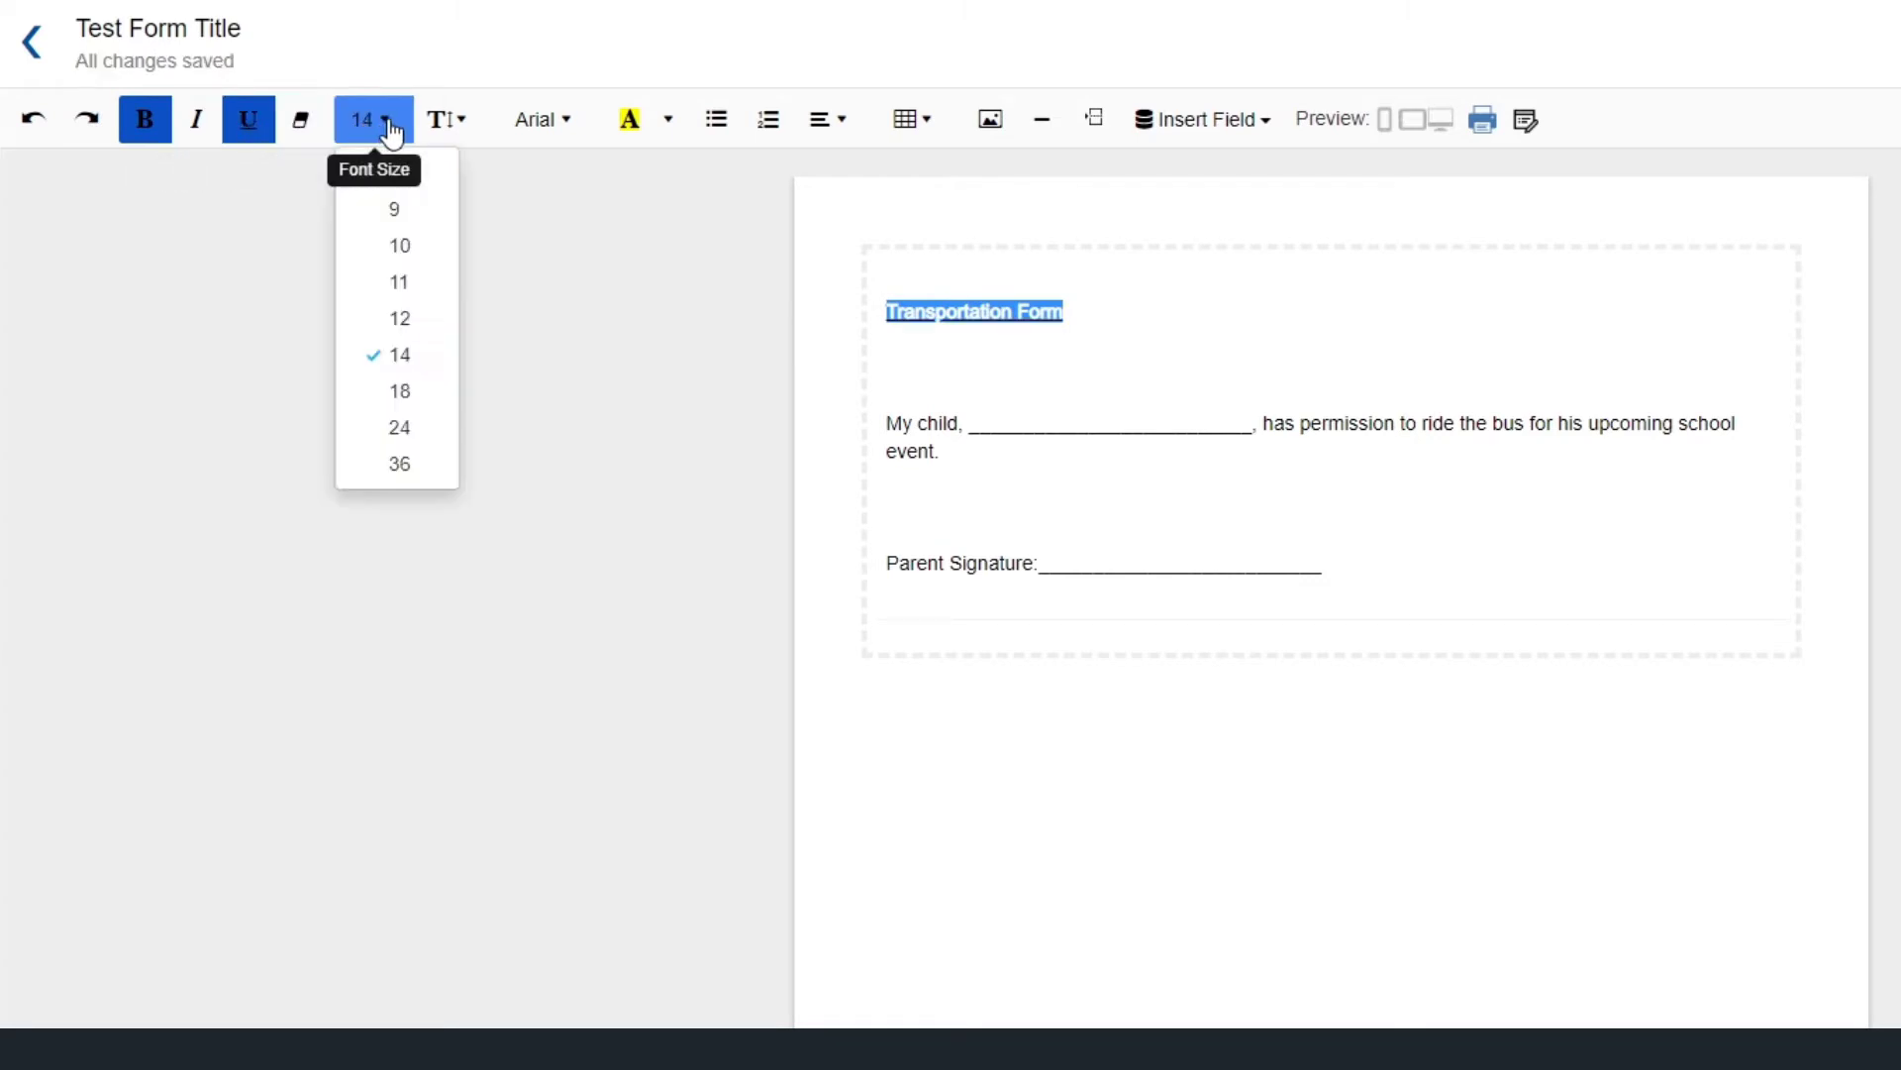
left_click(381, 429)
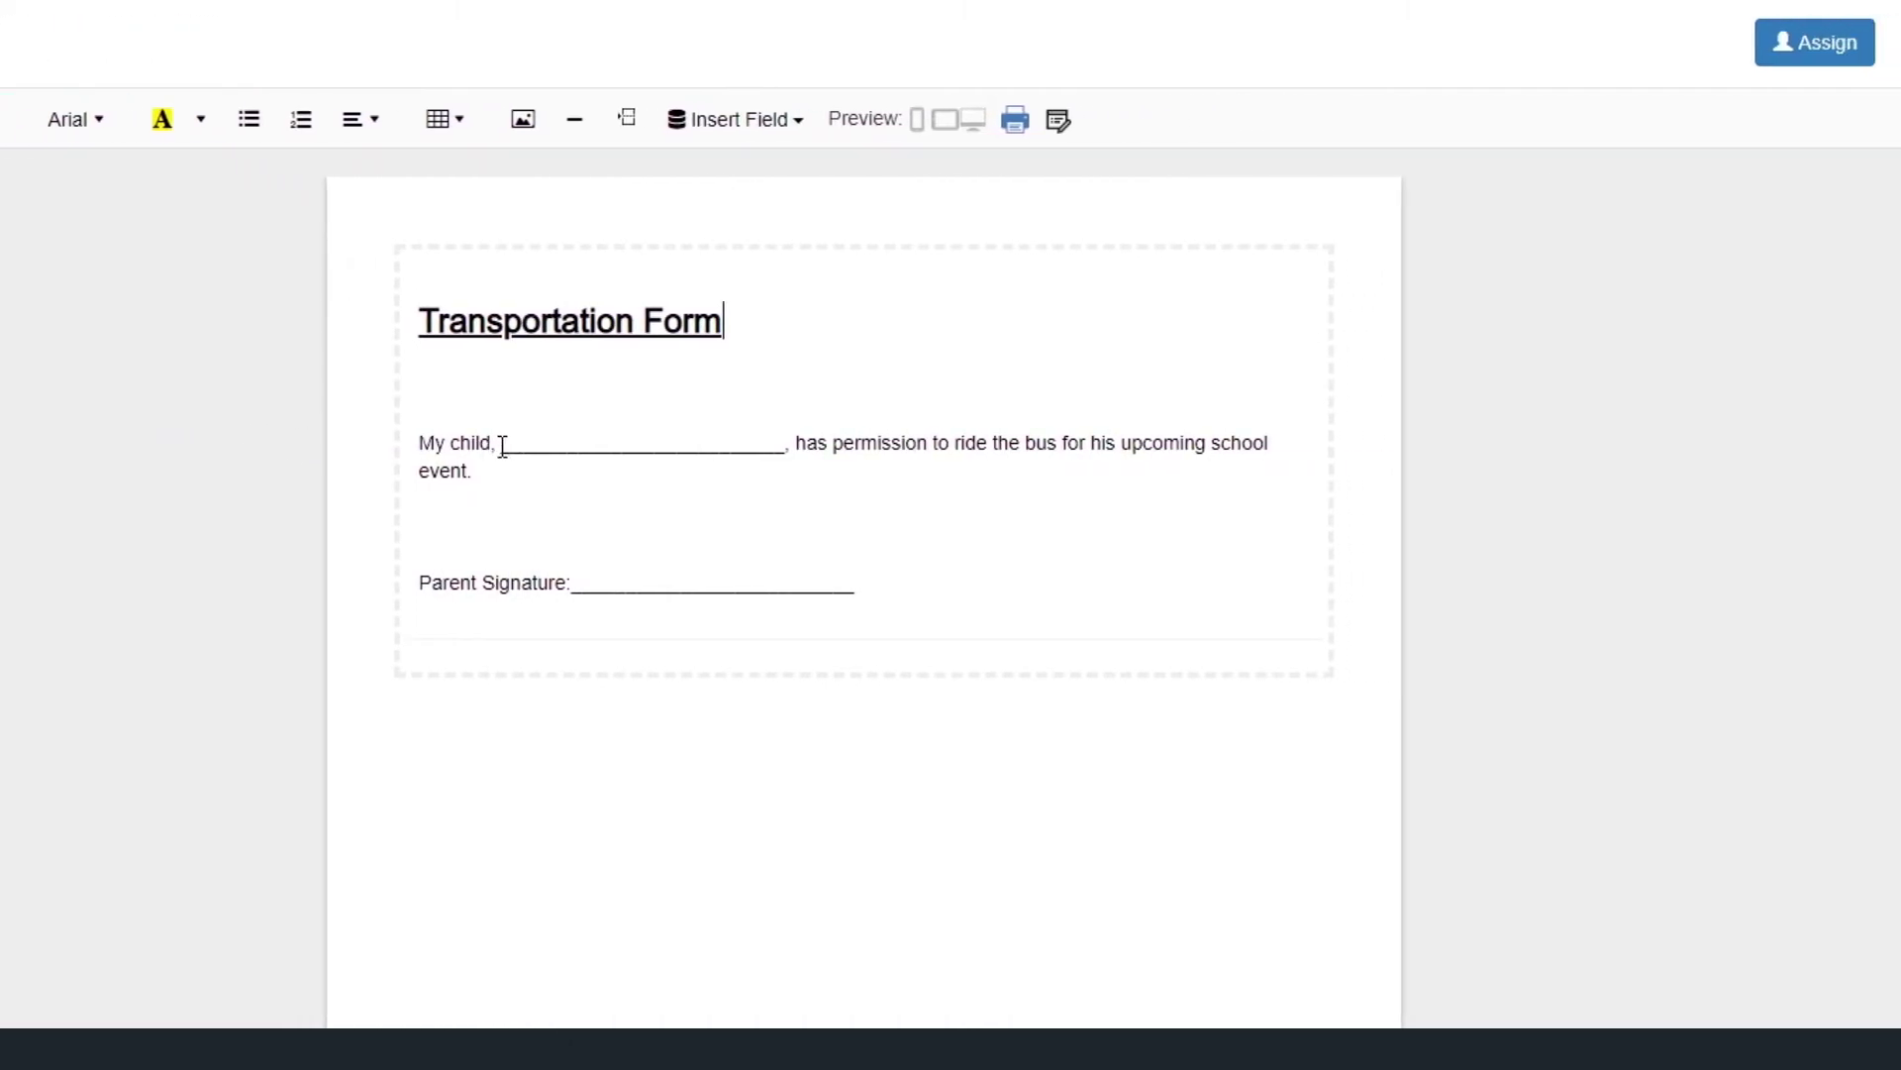
Step: Replace the blank after 'My child,' with the Athlete First Name field
left_click_drag(526, 444, 783, 448)
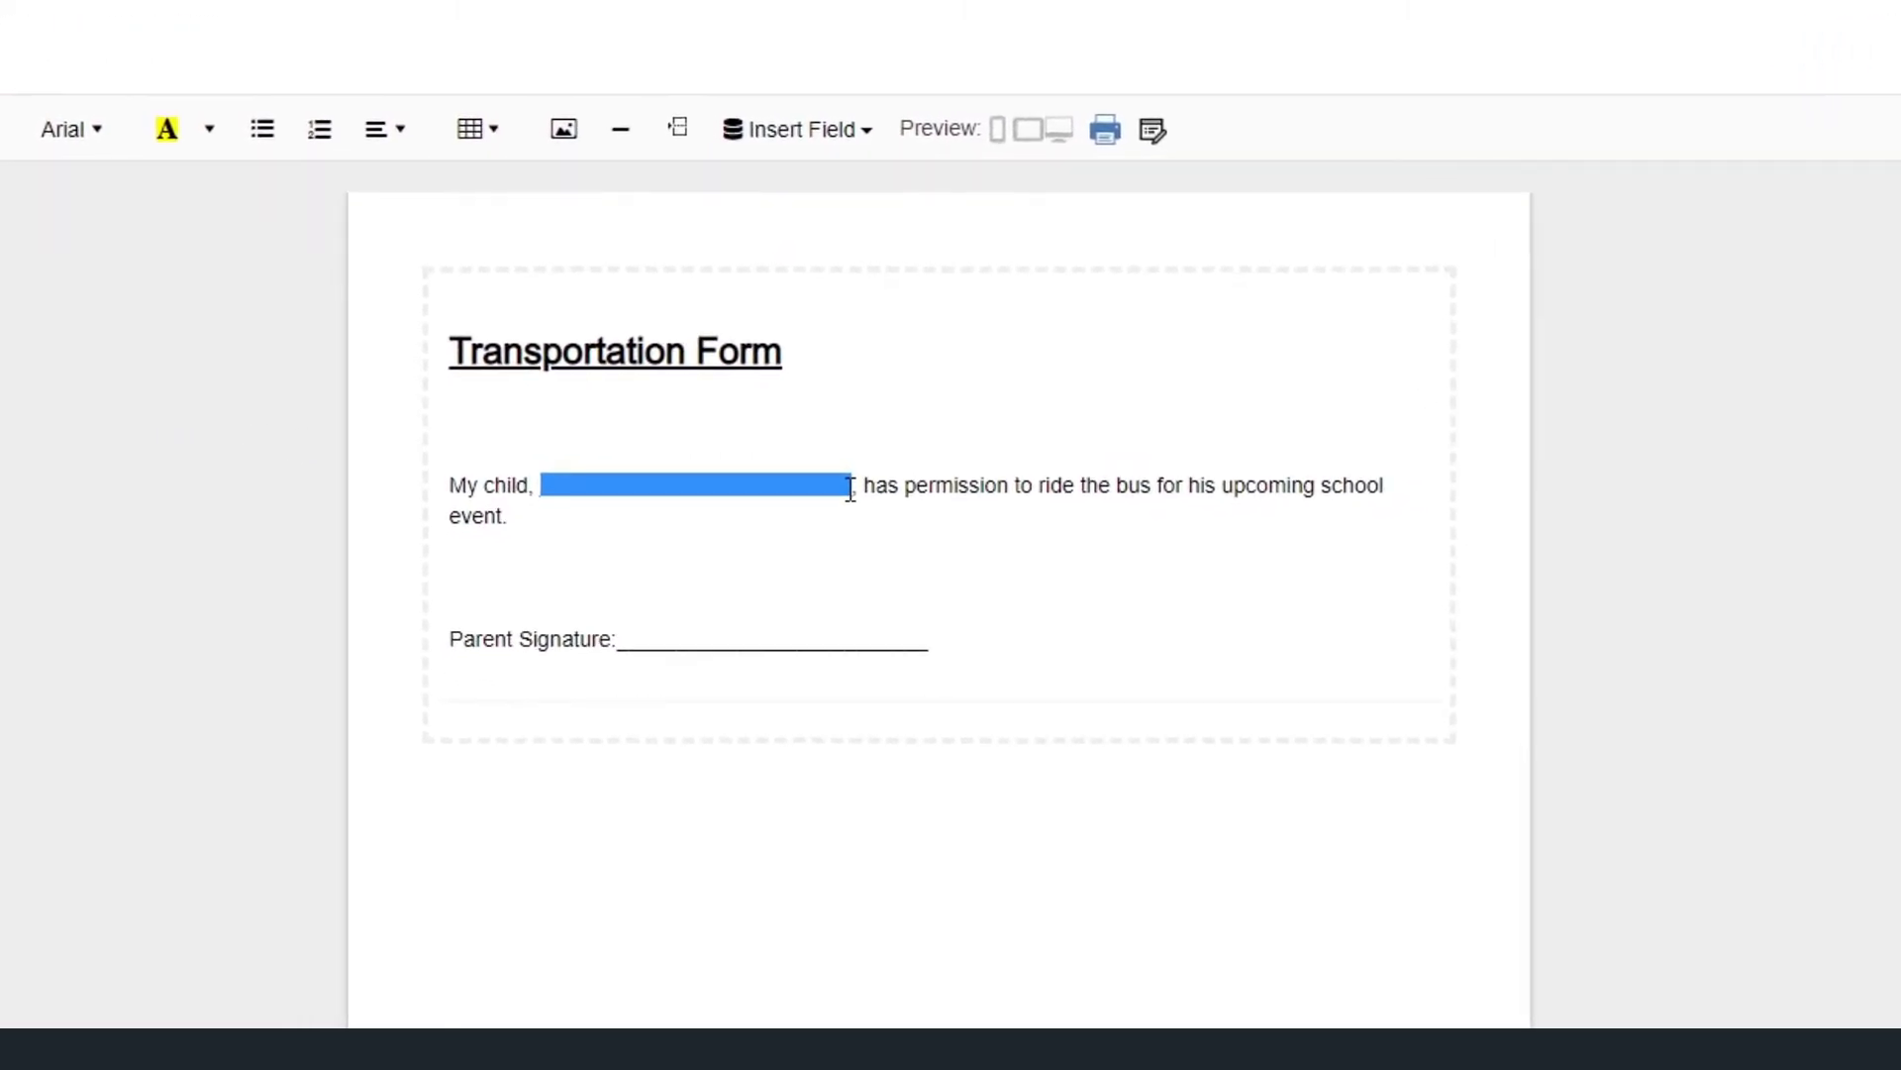
left_click(839, 131)
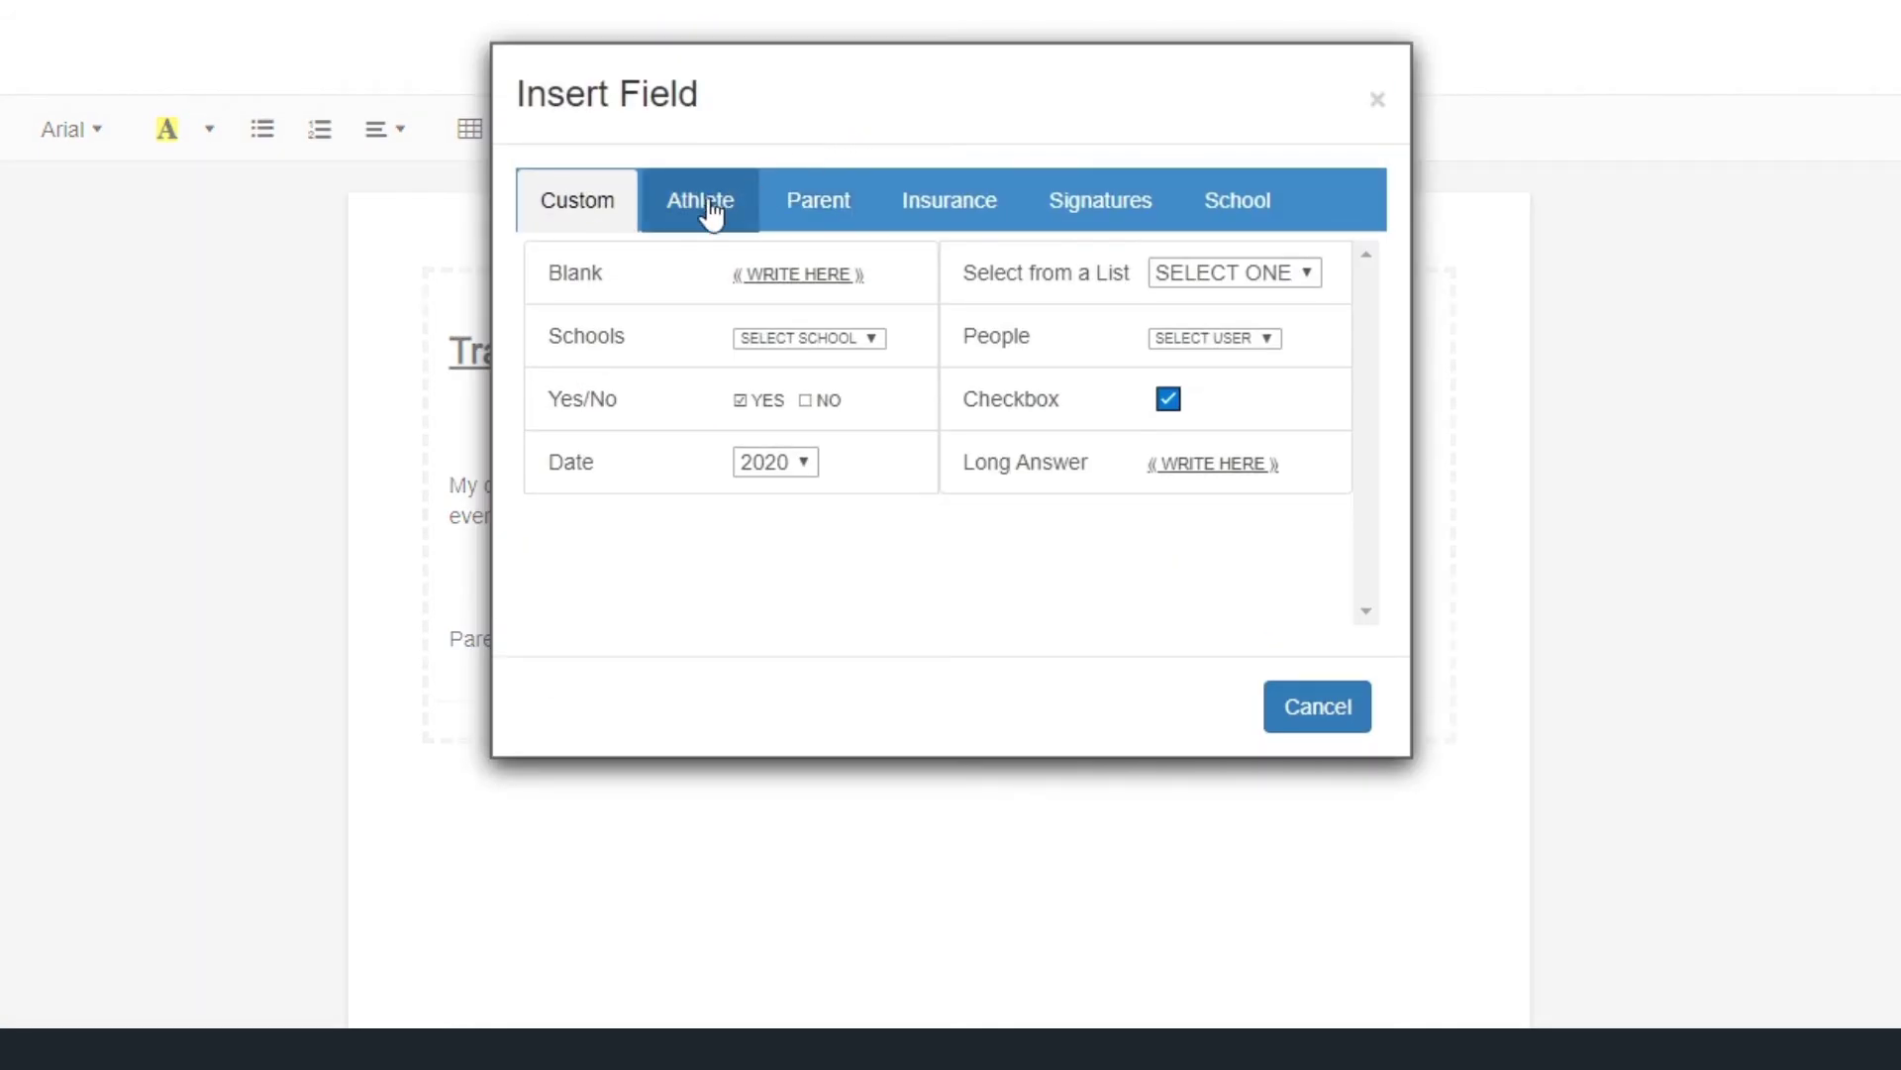
left_click(708, 210)
left_click(966, 269)
left_click(1325, 496)
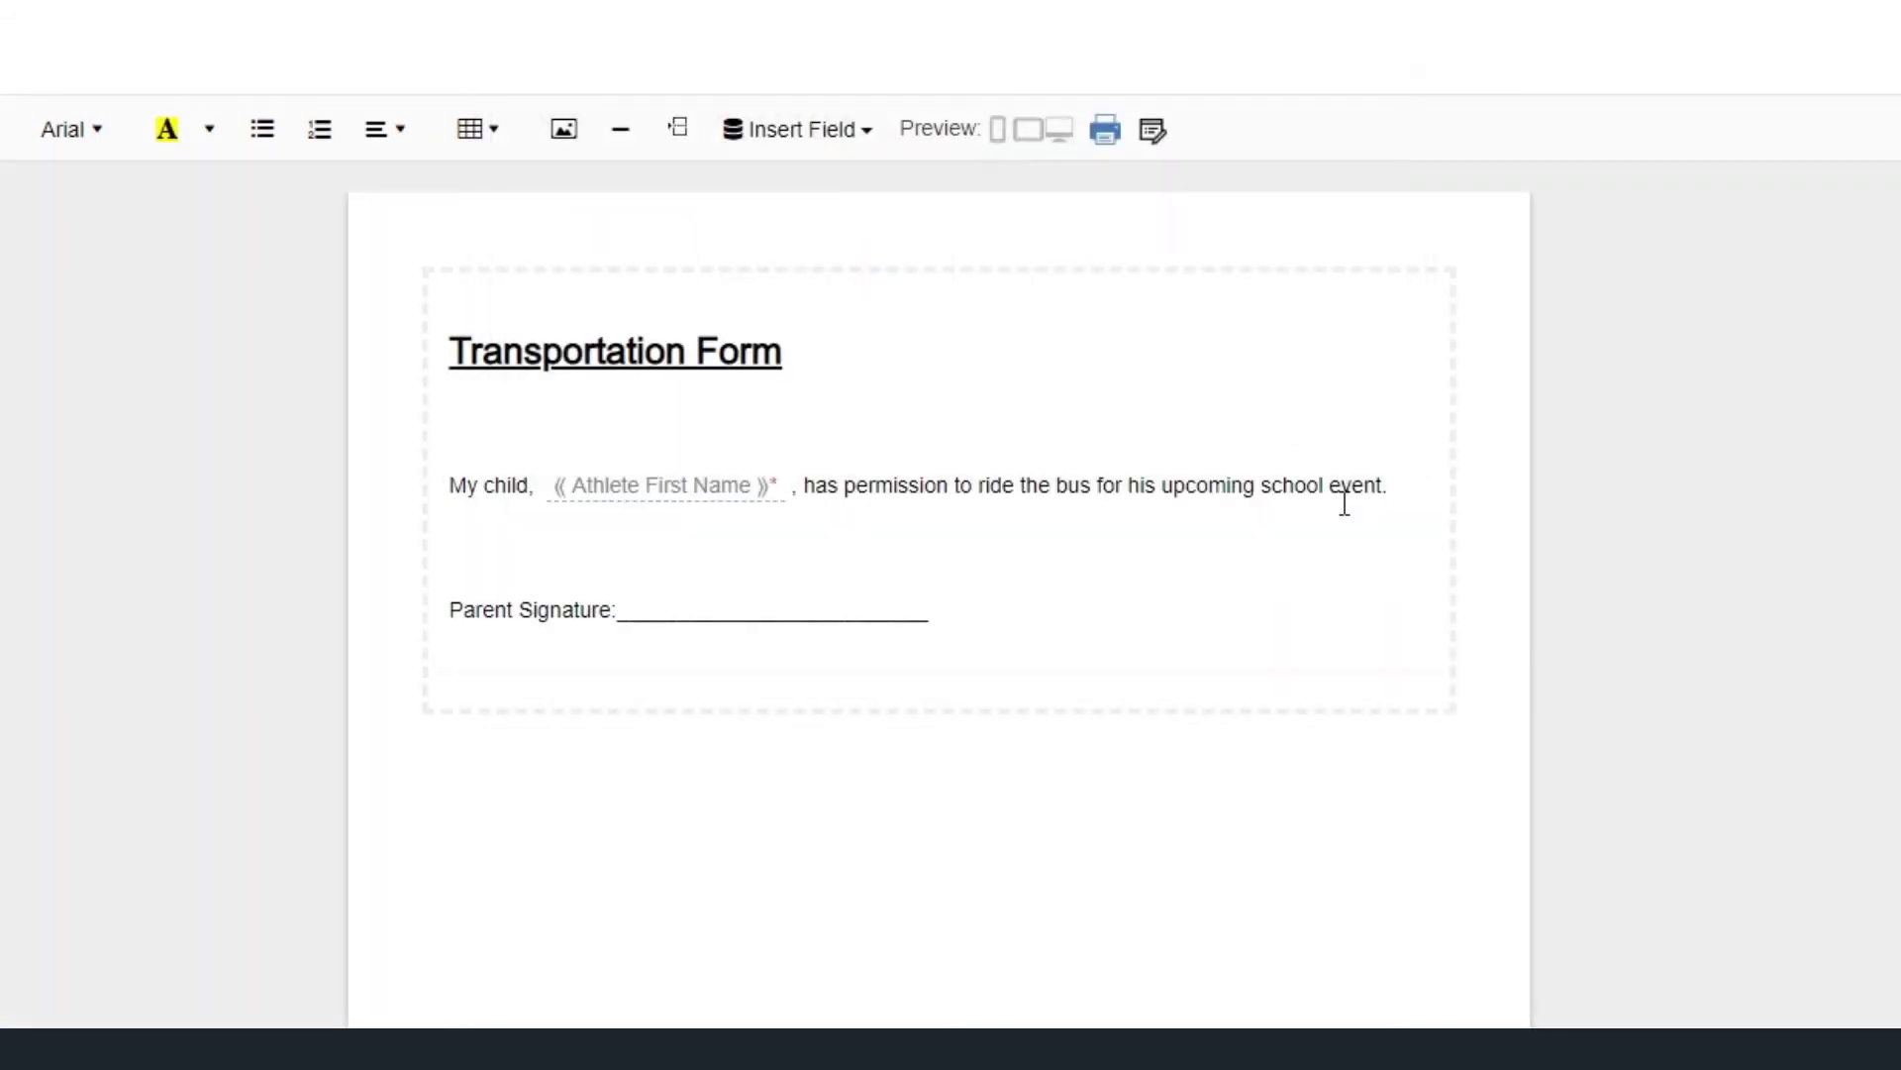
left_click_drag(620, 617, 923, 617)
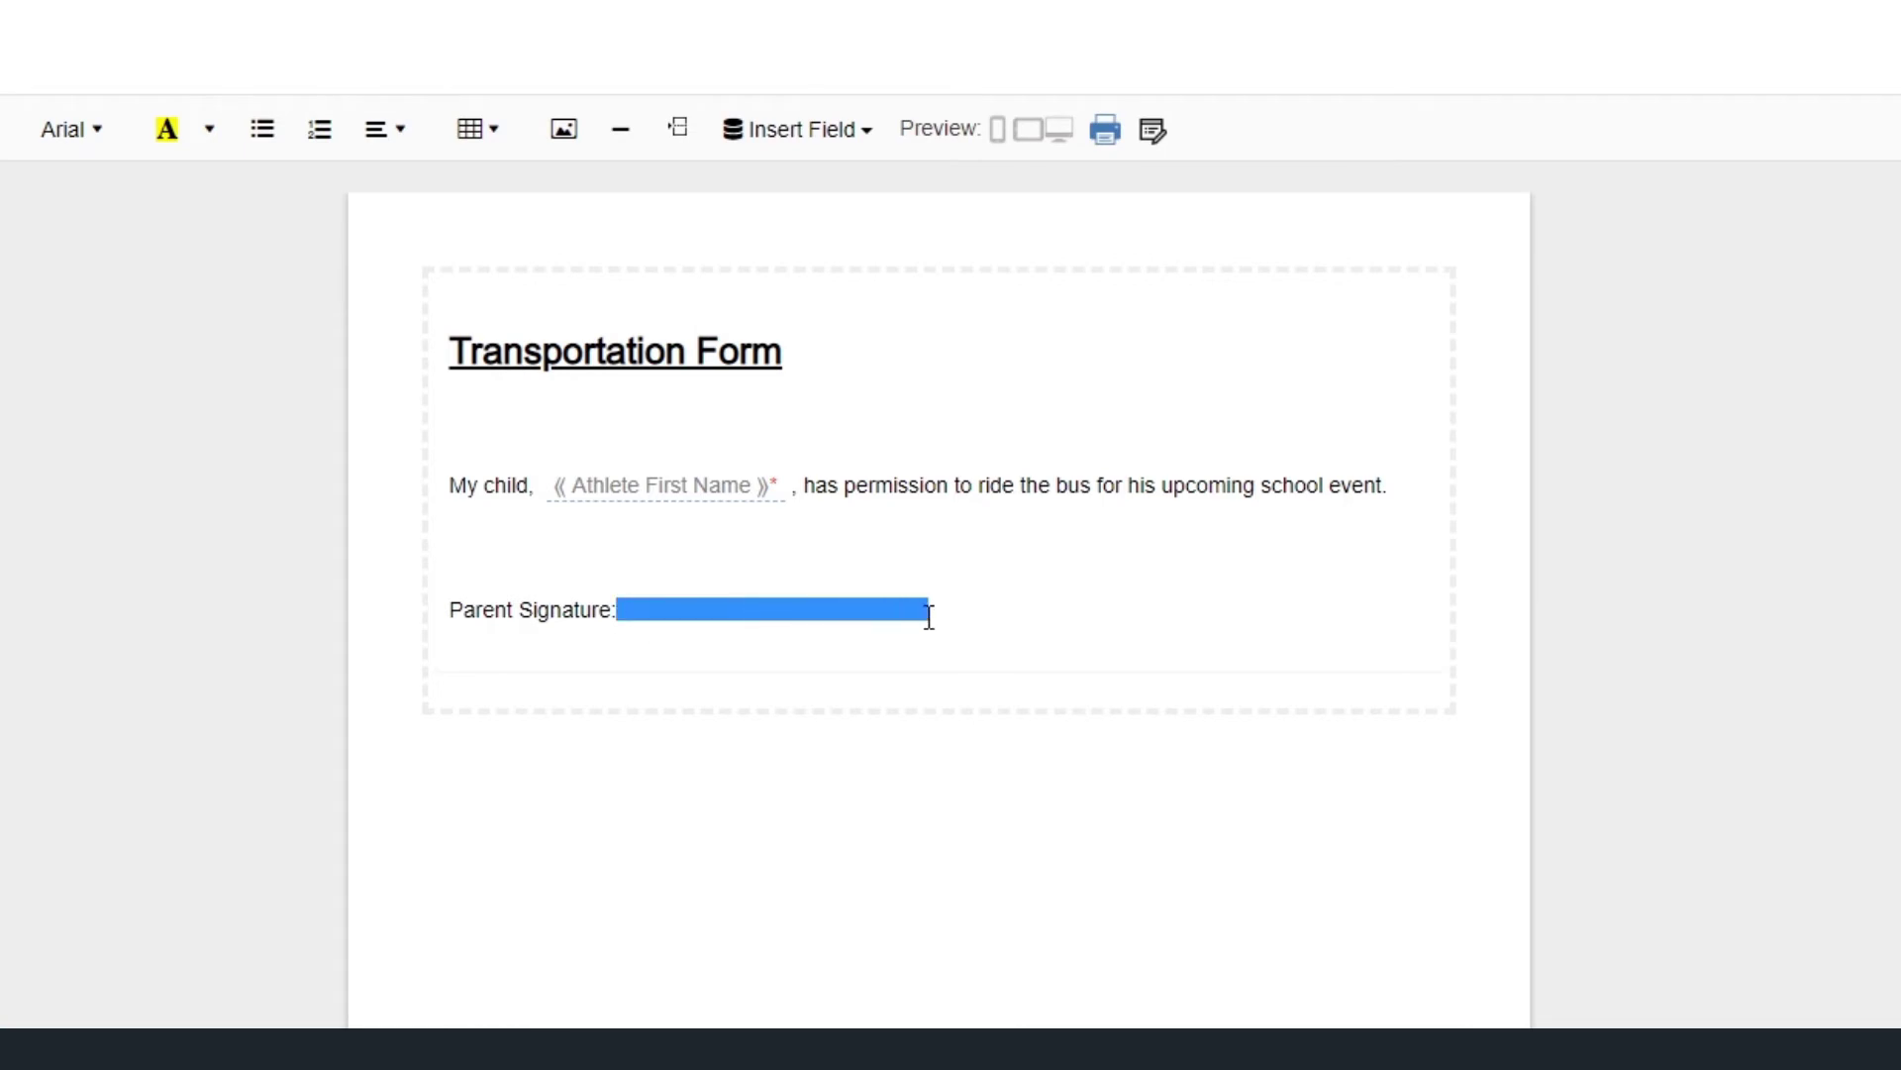
Step: Insert a Parent Signature & Date field on the signature line, then start adding teams
left_click(802, 130)
left_click(1090, 199)
left_click(695, 348)
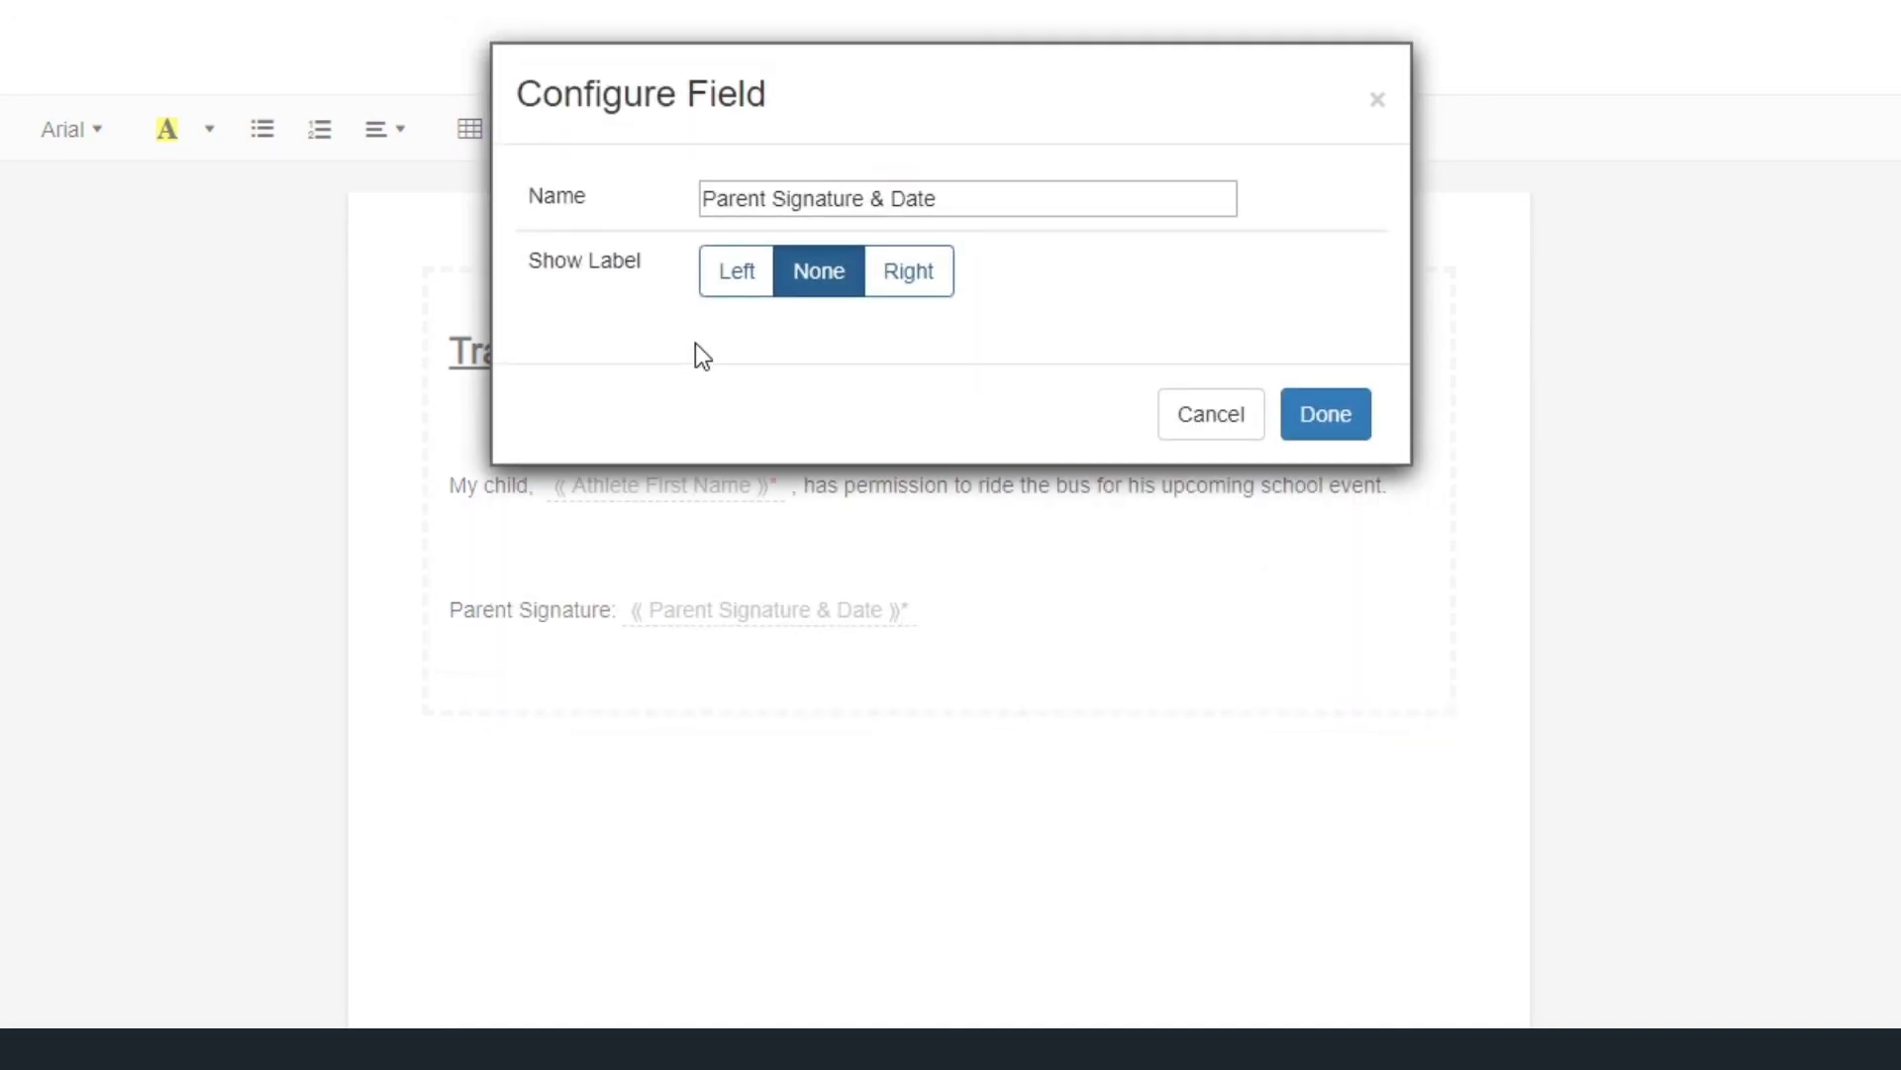
left_click(1322, 413)
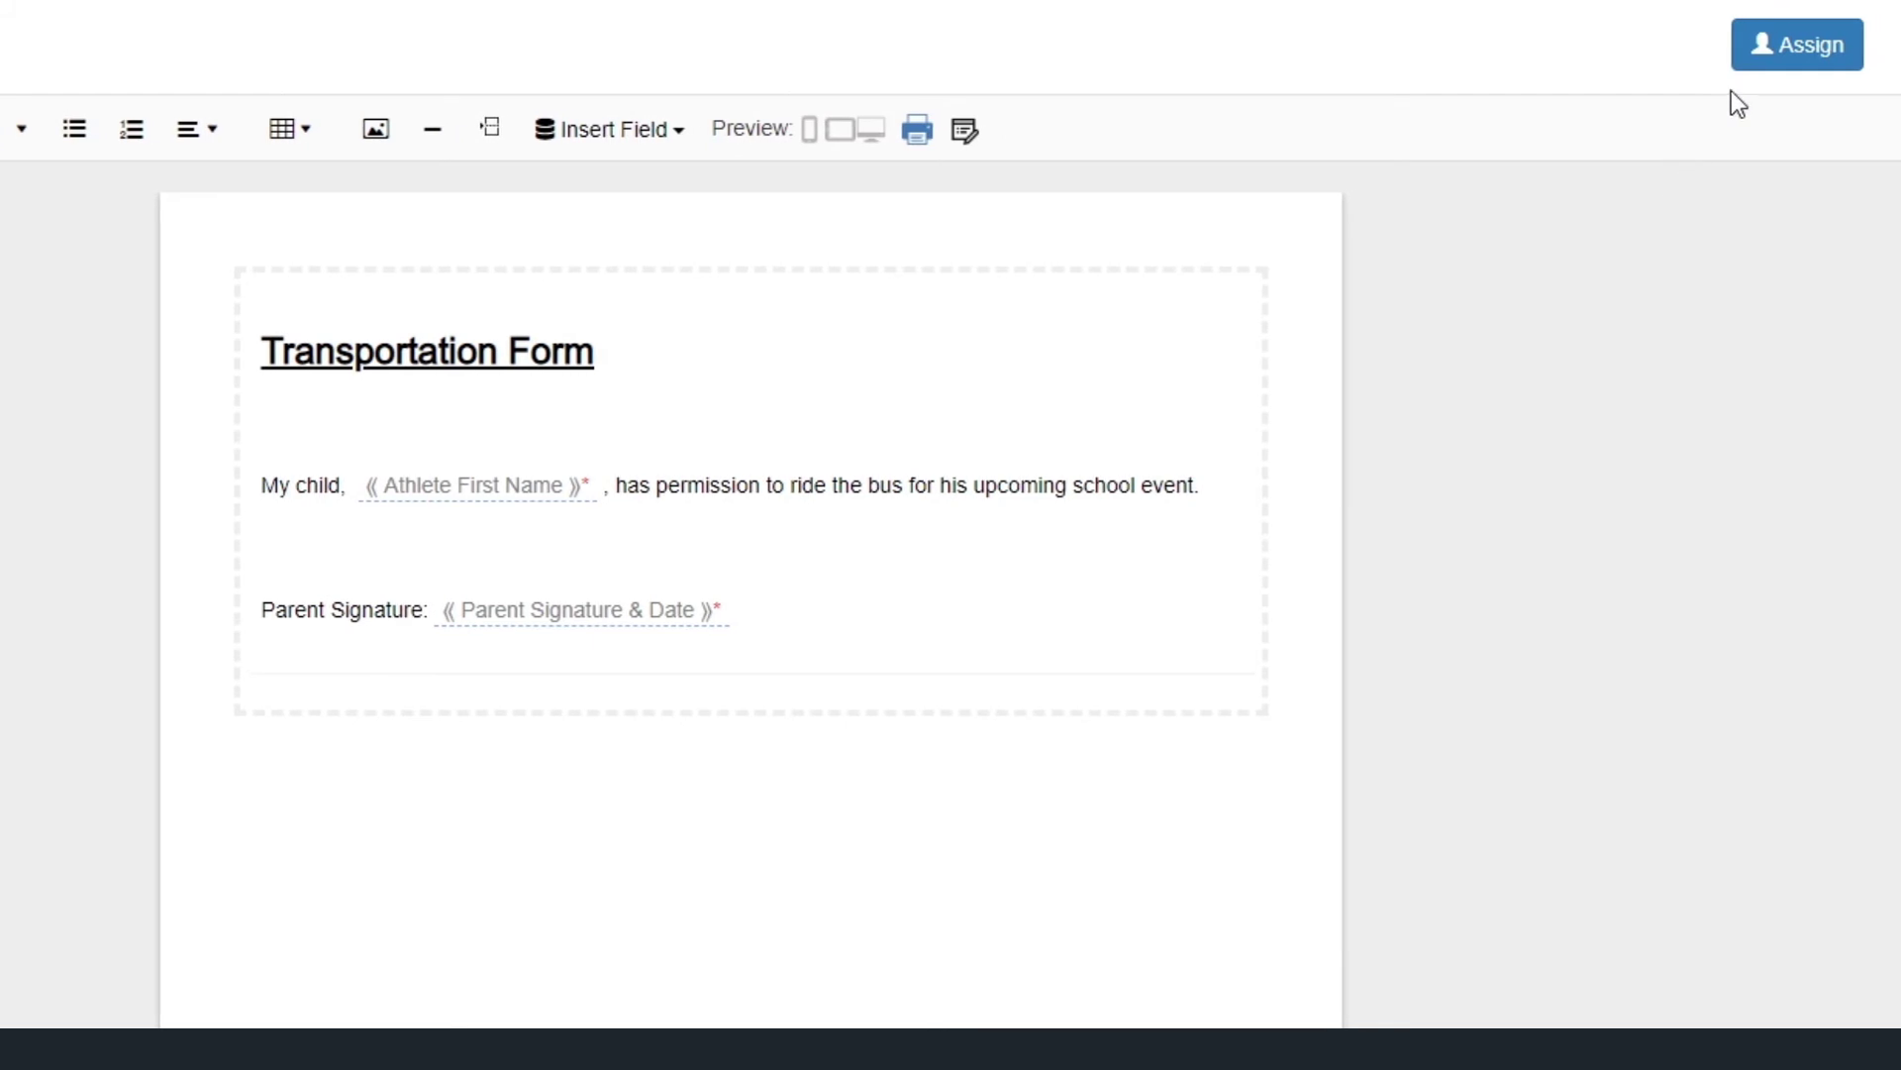
left_click(1783, 59)
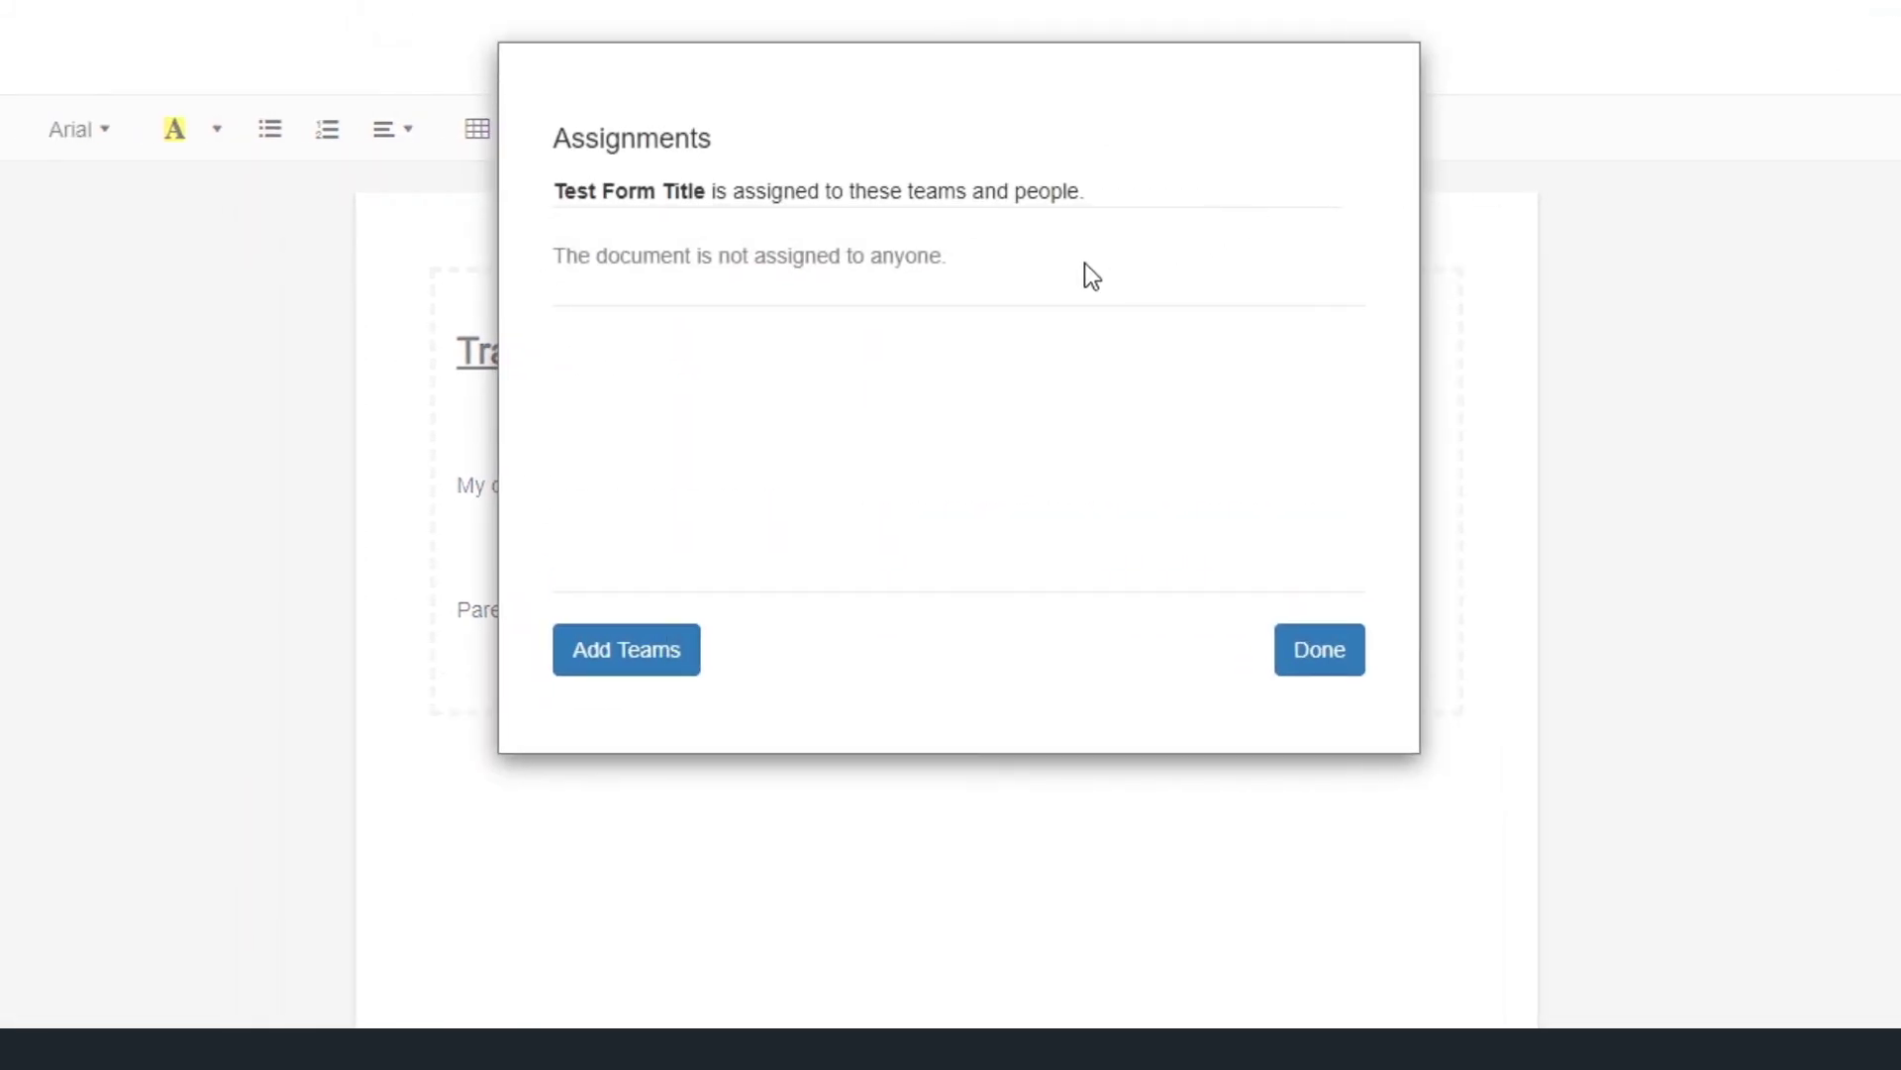
left_click(658, 649)
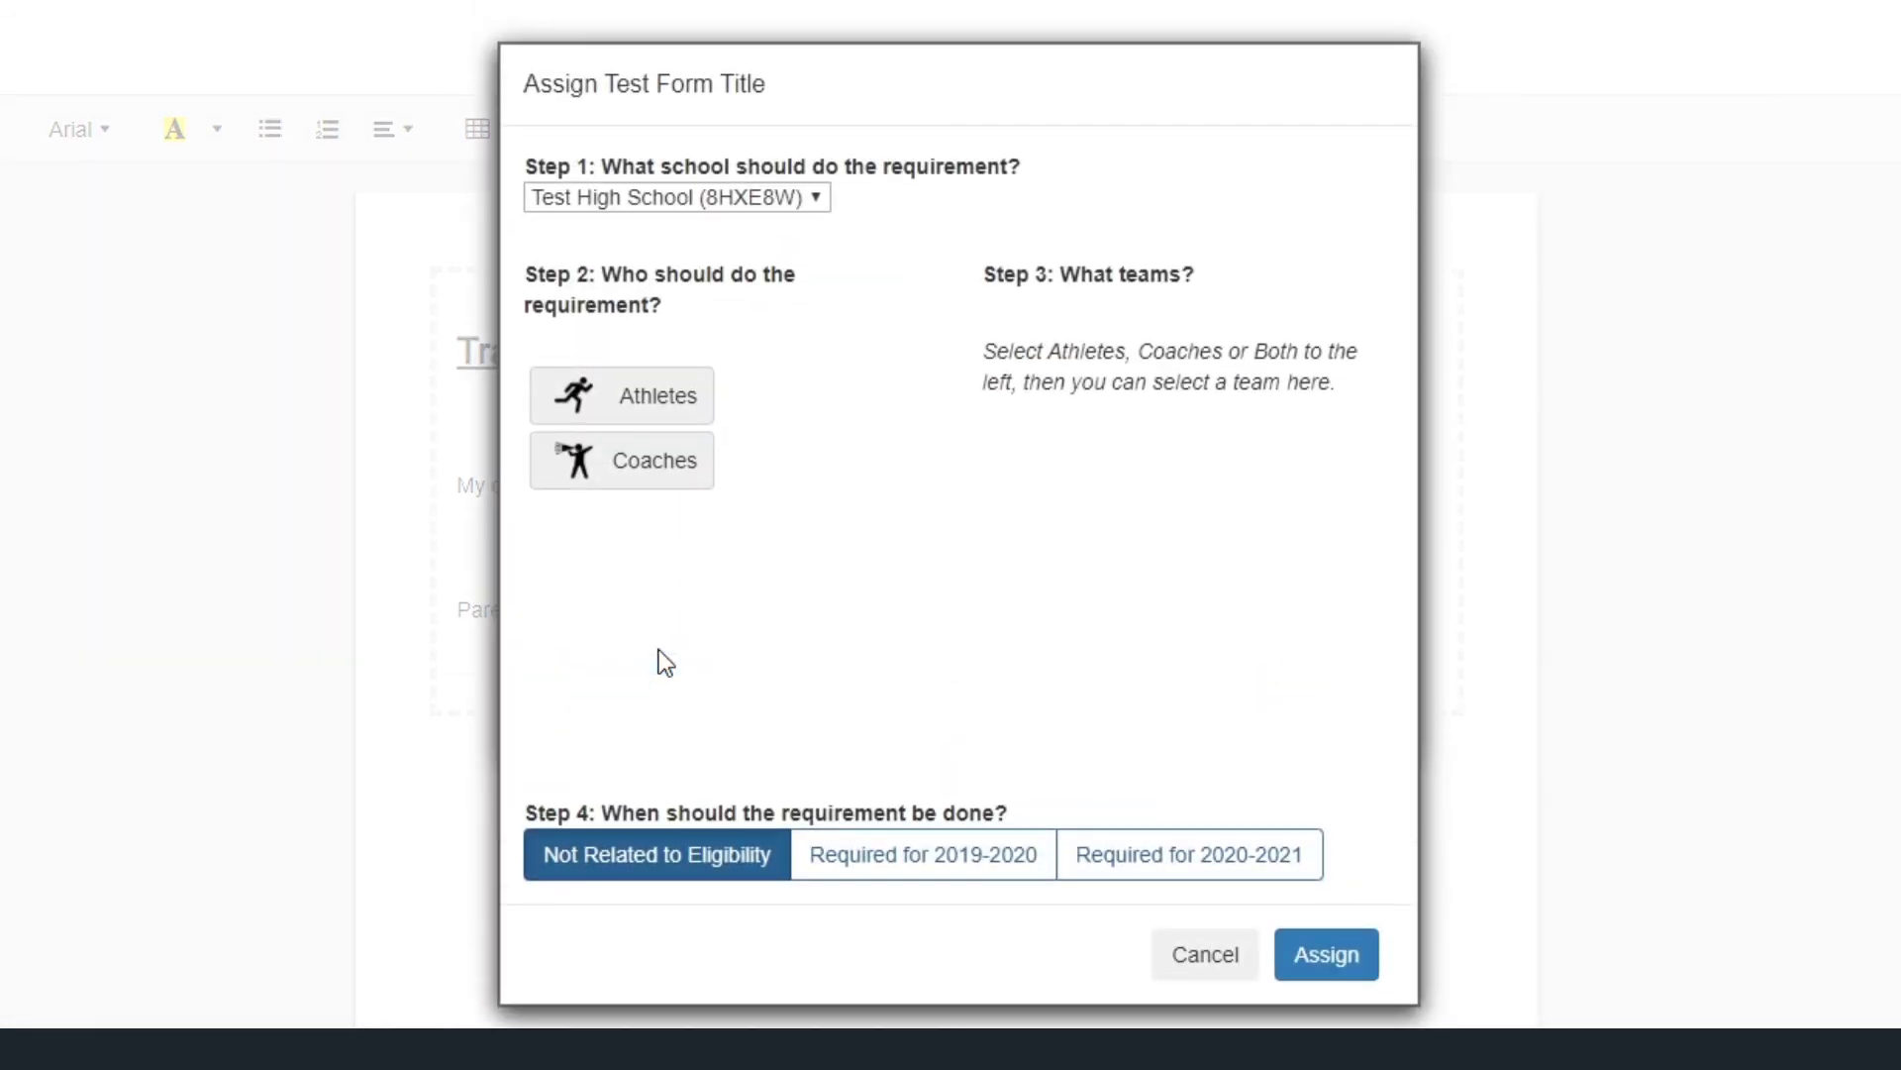
Step: Assign the form now to athletes on all teams, required for 2019-2020
left_click(666, 404)
left_click(1015, 352)
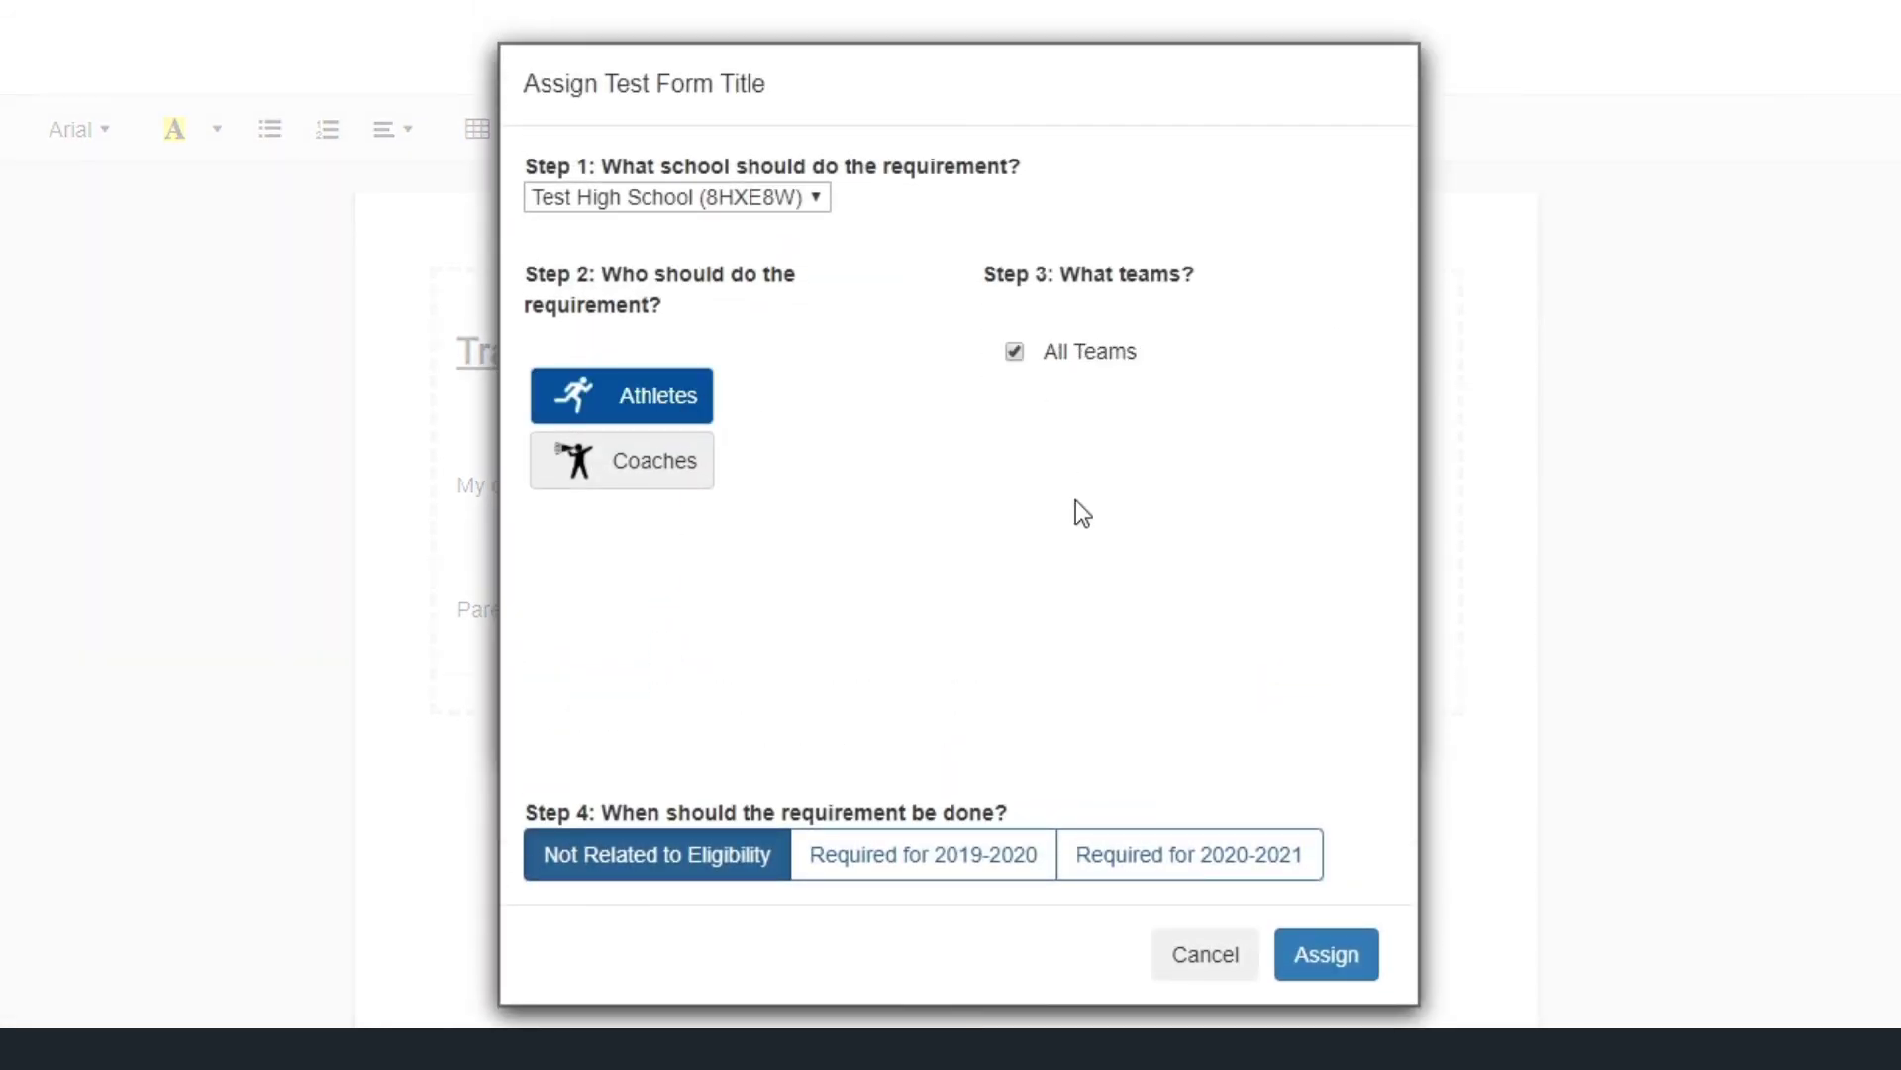
left_click(921, 855)
left_click(1320, 958)
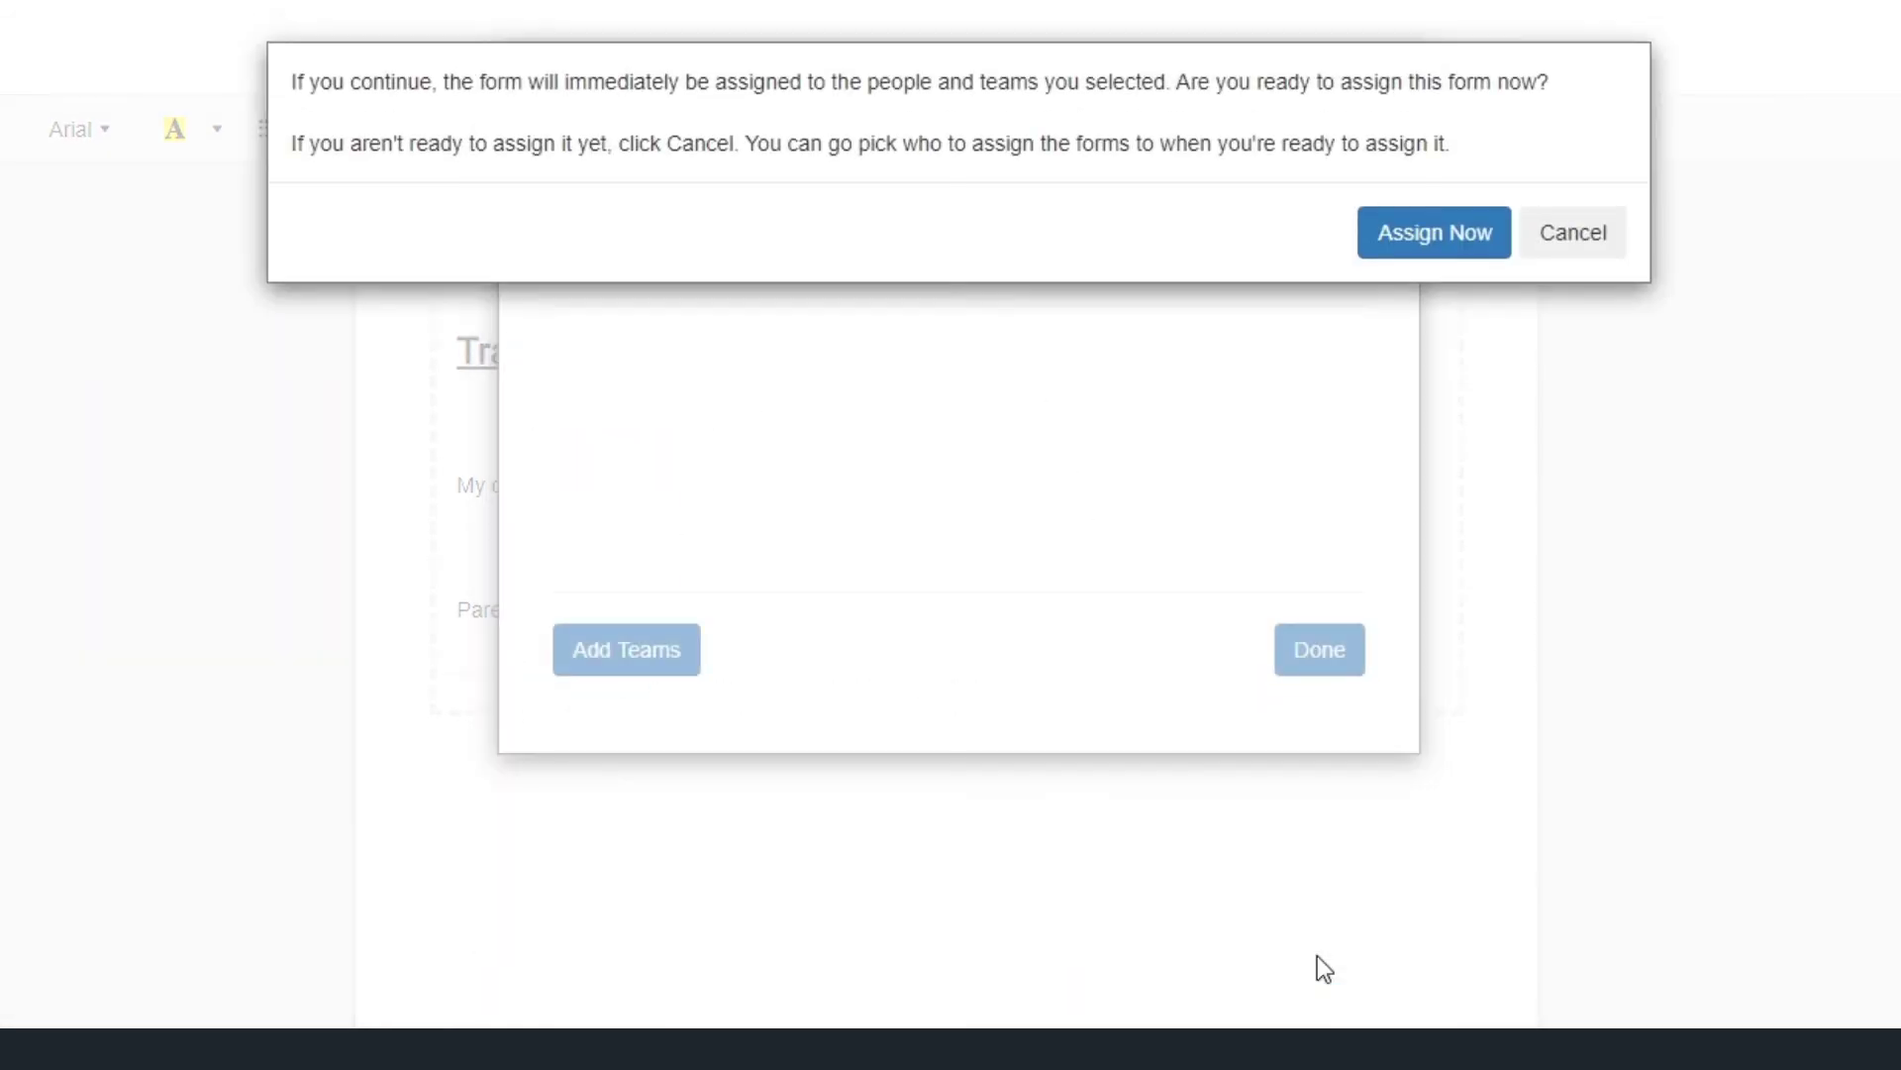
left_click(1421, 233)
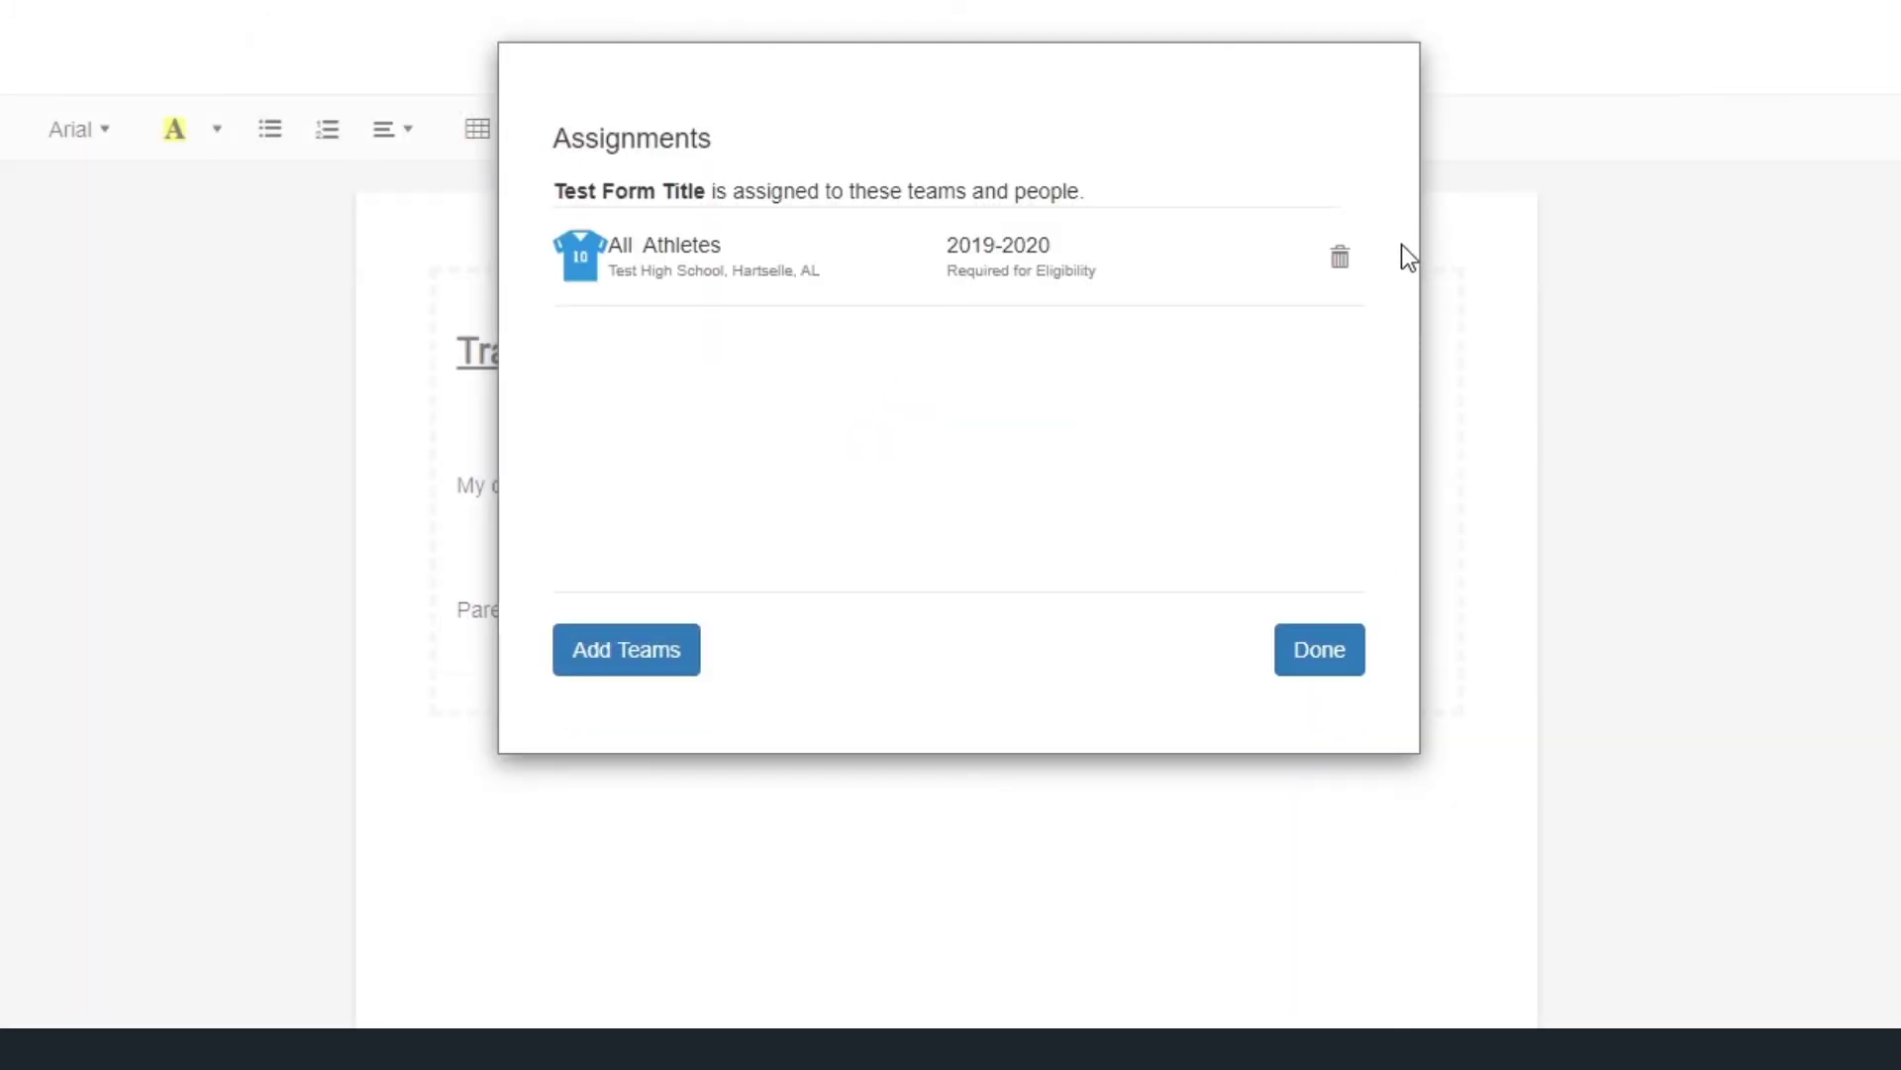